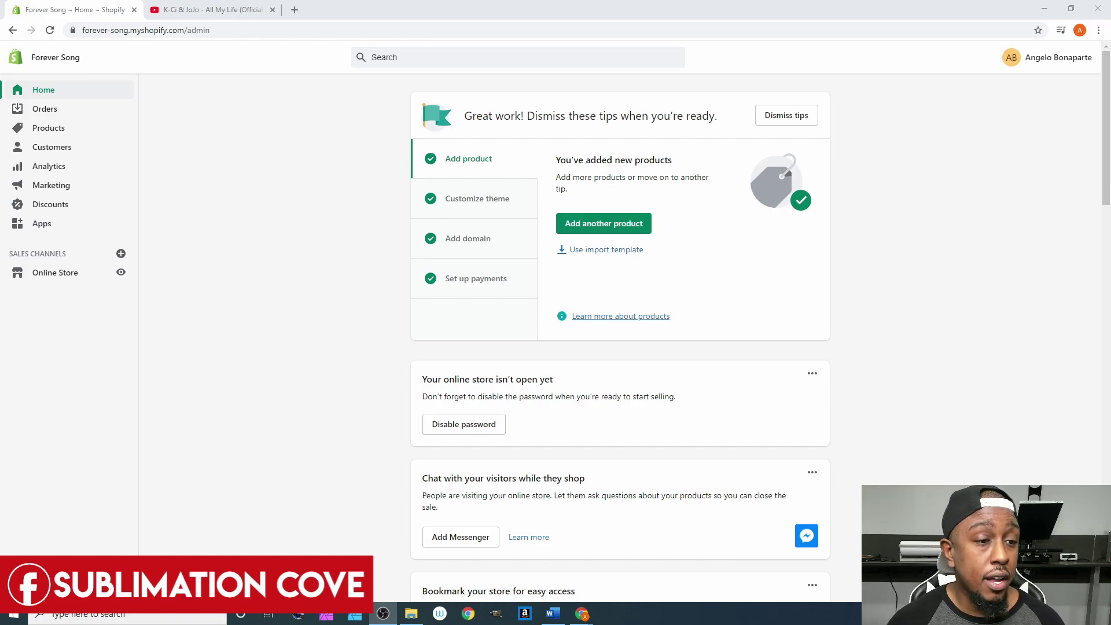
From Apps, open Best Custom Product Options and pick the $8.99 Basic Plan
click(48, 227)
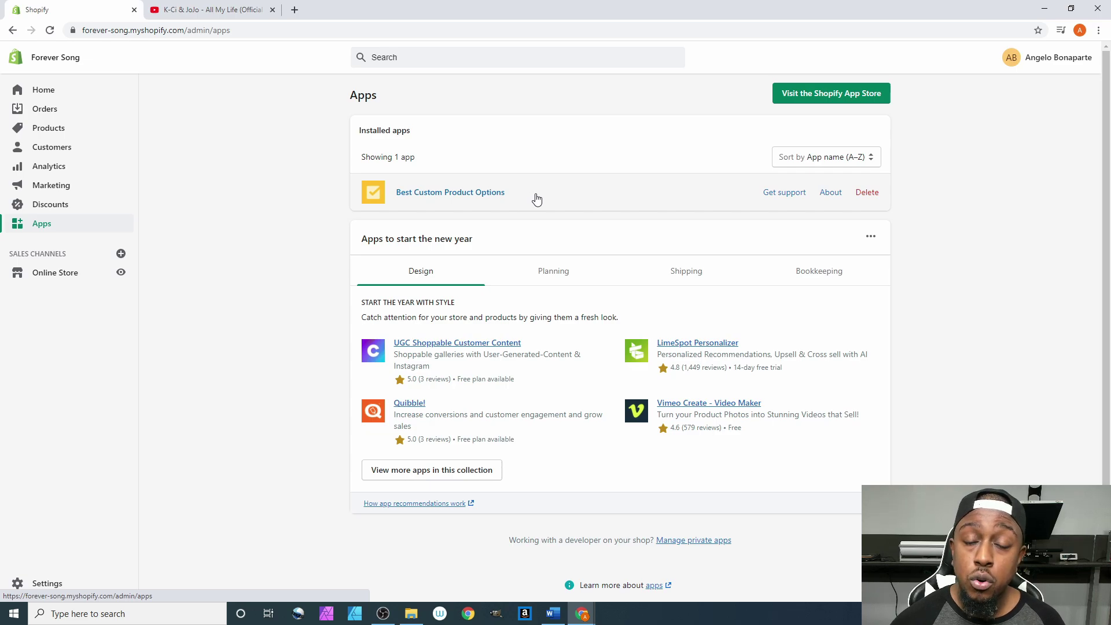
click(437, 201)
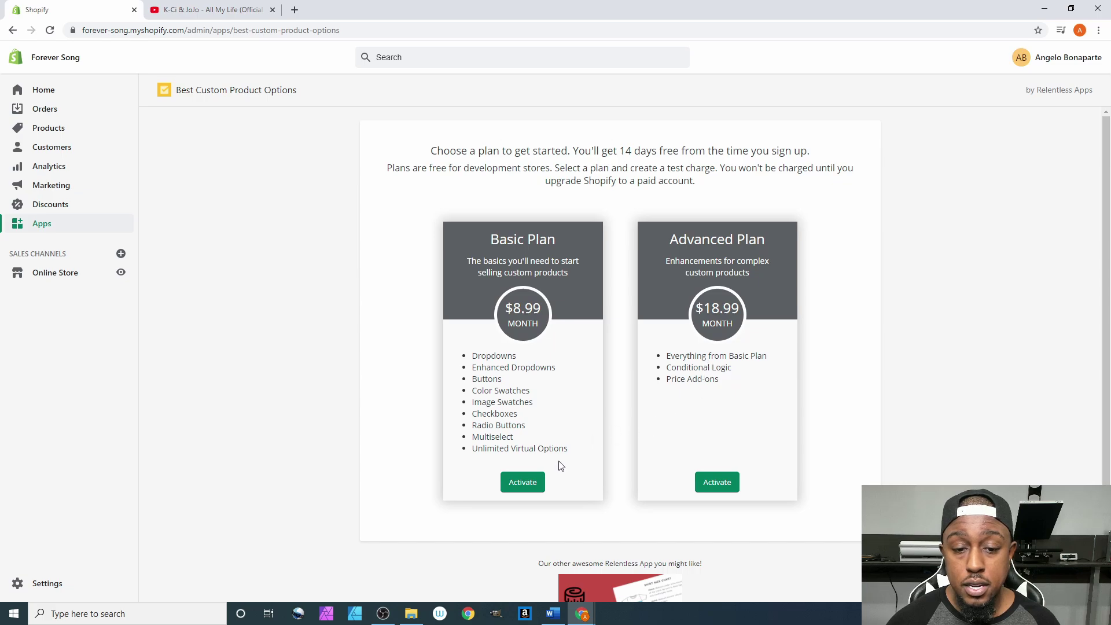
click(519, 483)
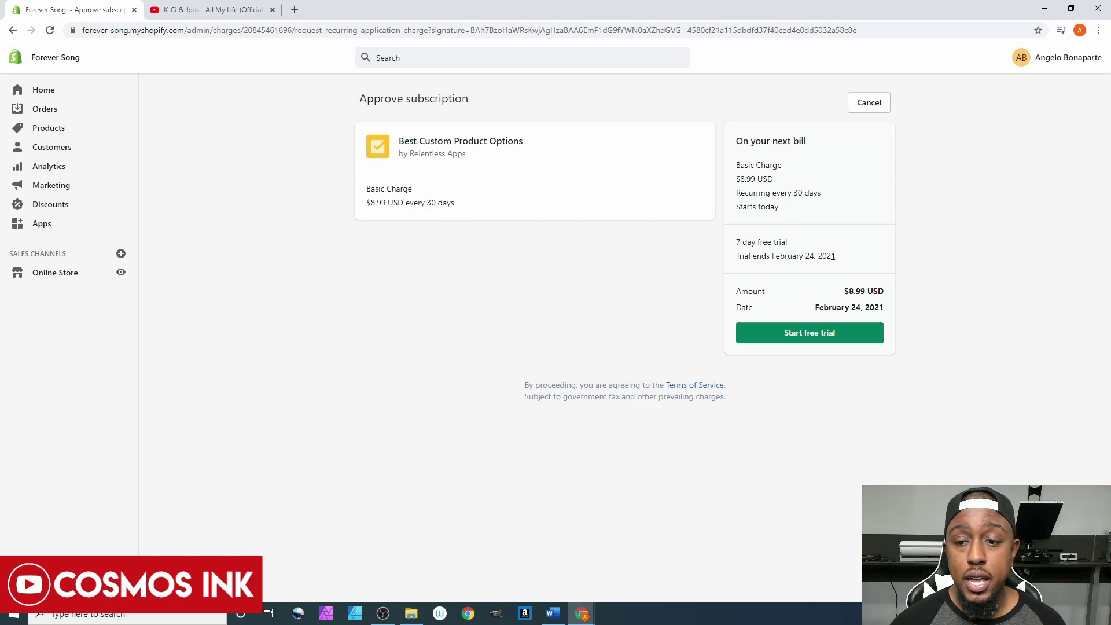
Approve the Basic plan subscription by starting its 7-day free trial
click(833, 343)
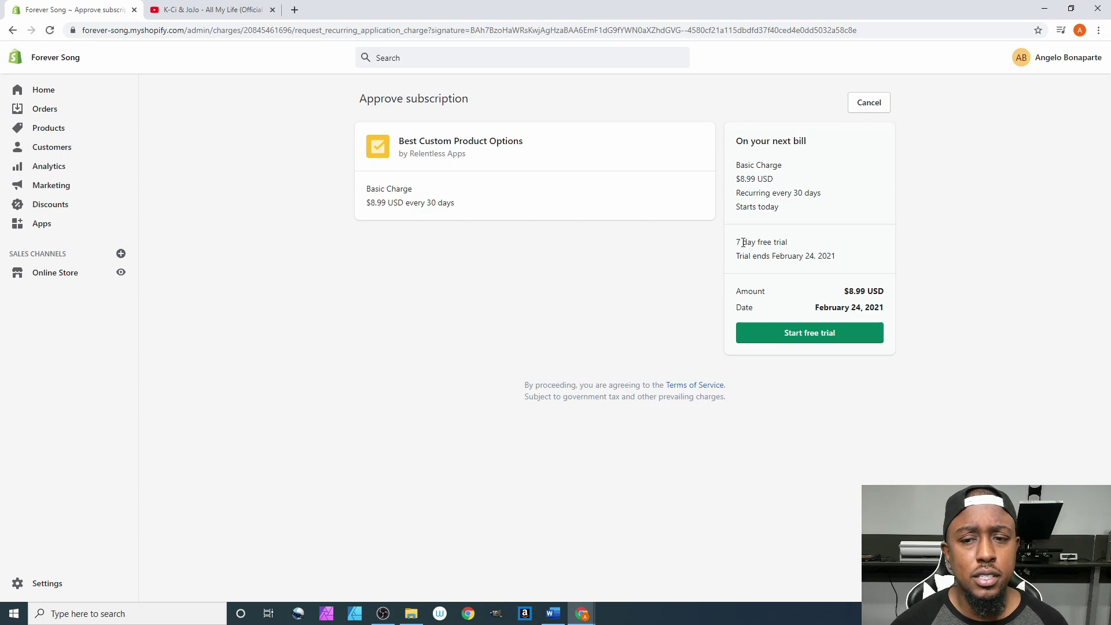
click(812, 334)
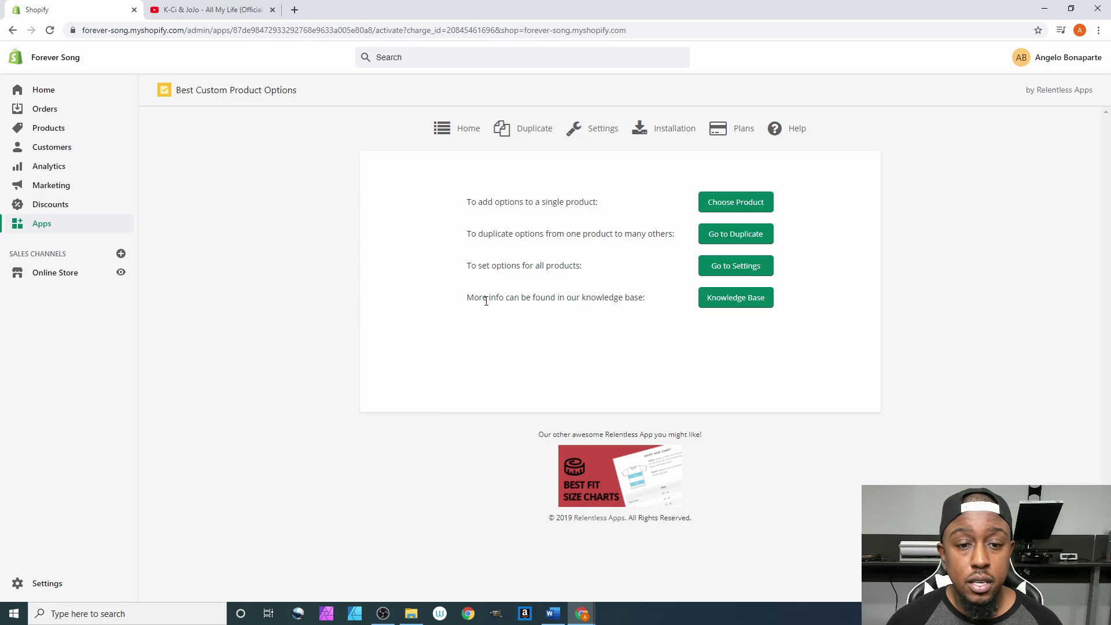
right_click(730, 270)
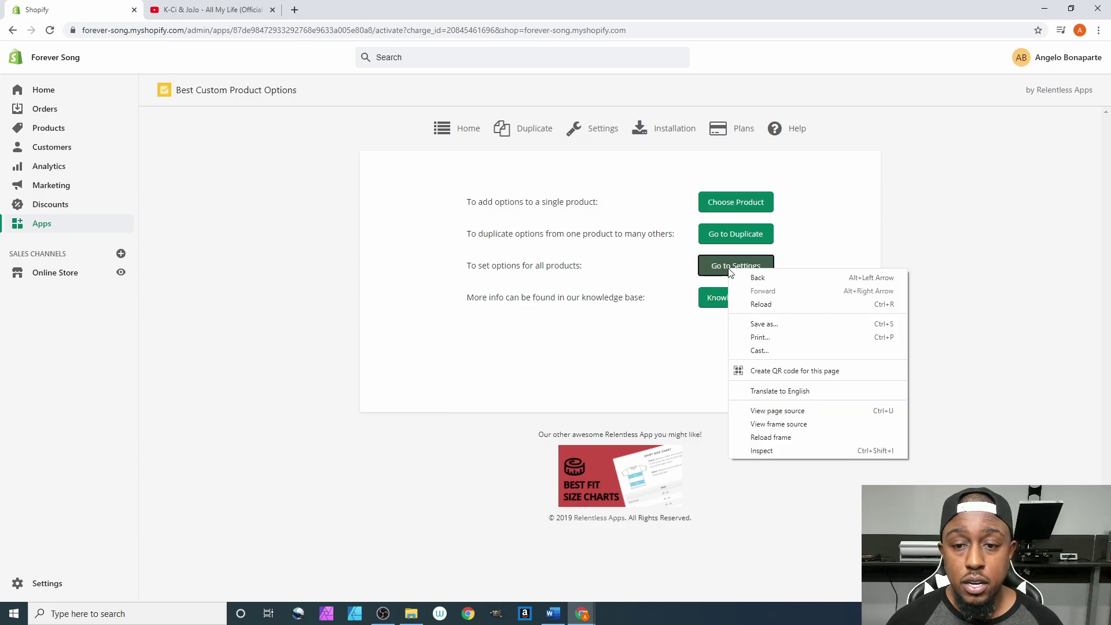
click(712, 270)
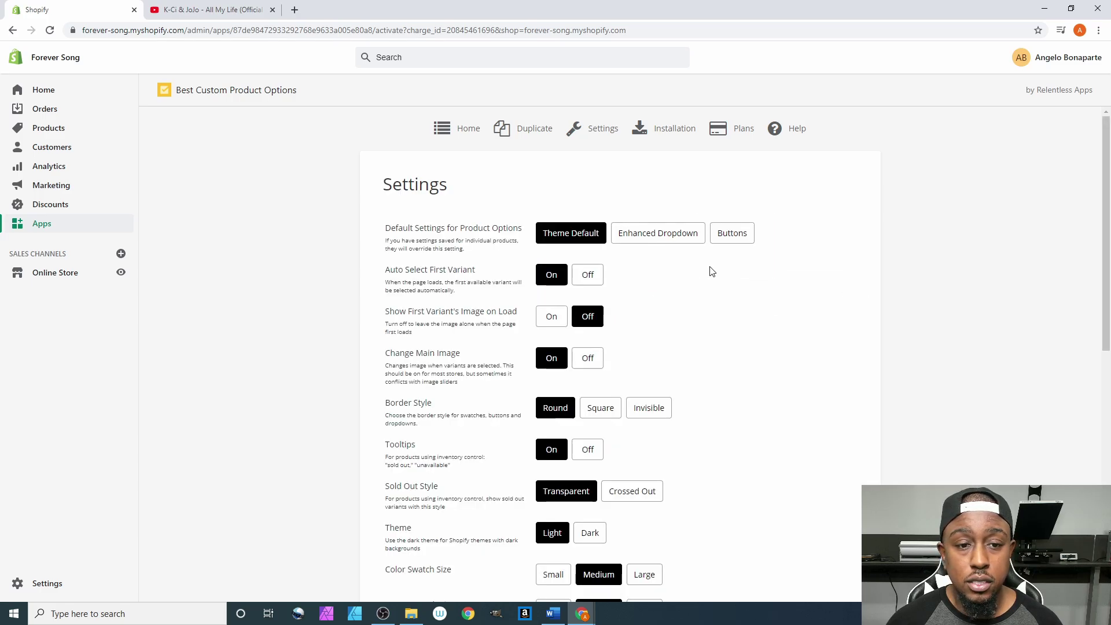
scroll(807, 305, down, 1)
scroll(807, 305, down, 1)
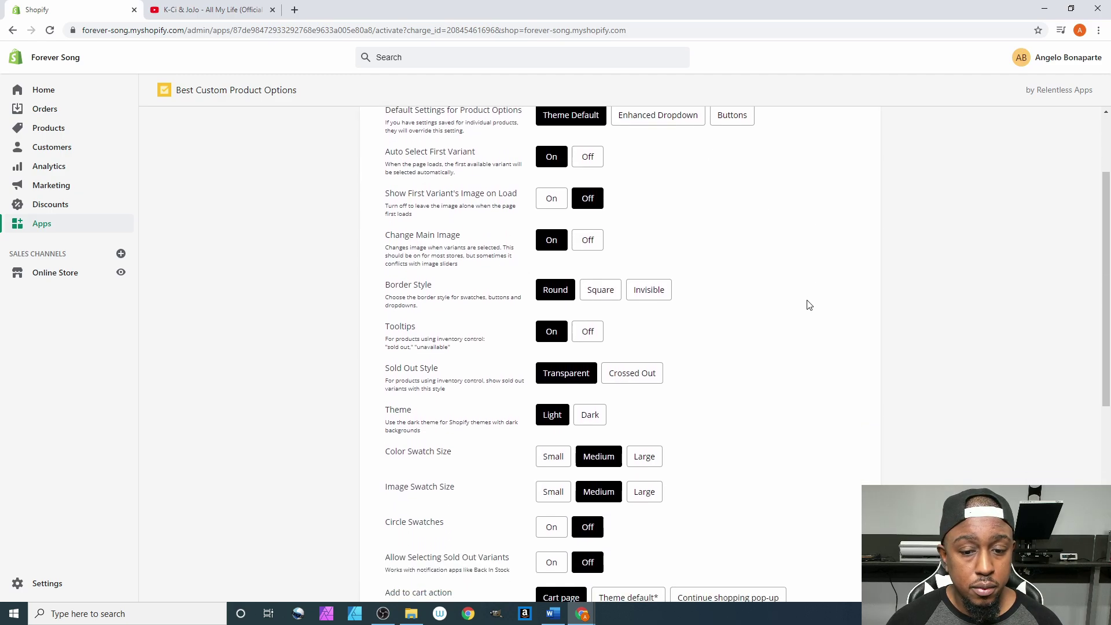
scroll(809, 305, down, 3)
scroll(807, 312, down, 3)
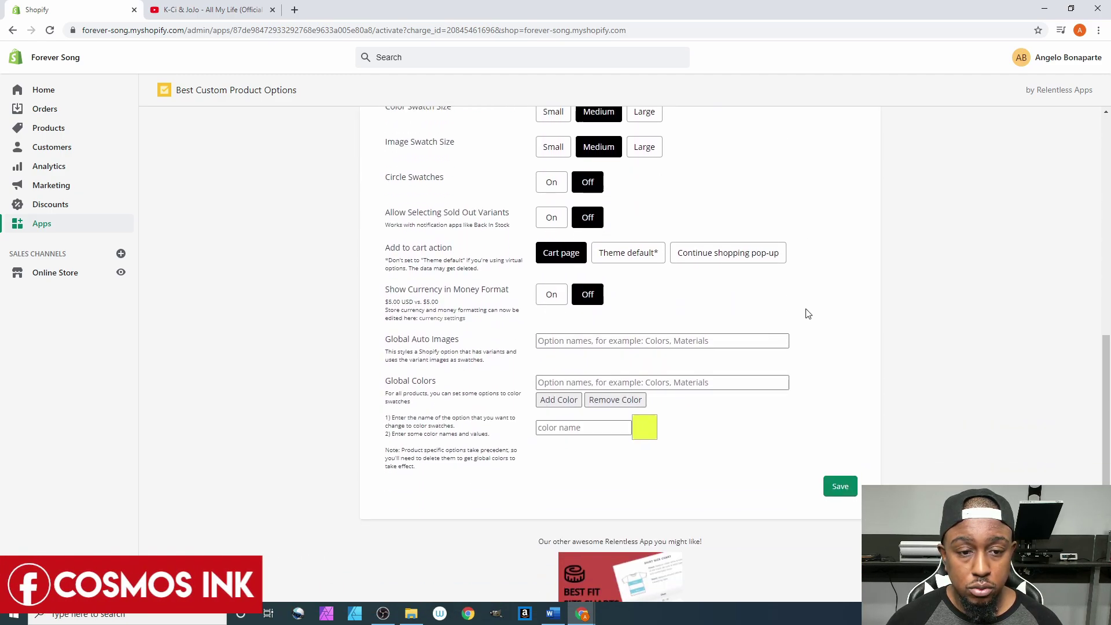
scroll(807, 313, up, 4)
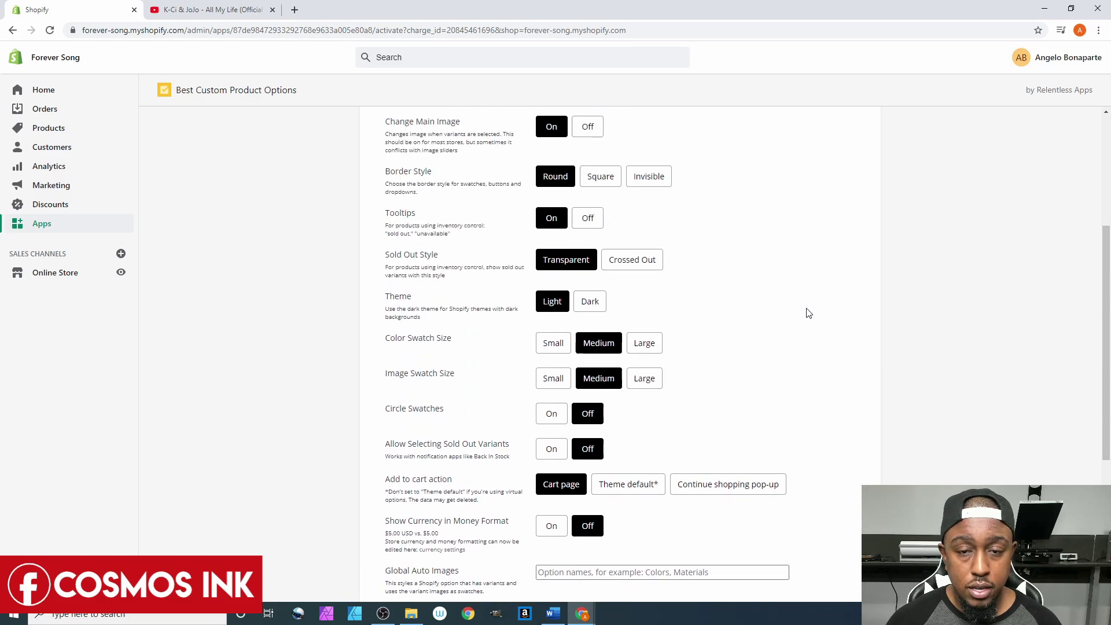
scroll(806, 313, up, 4)
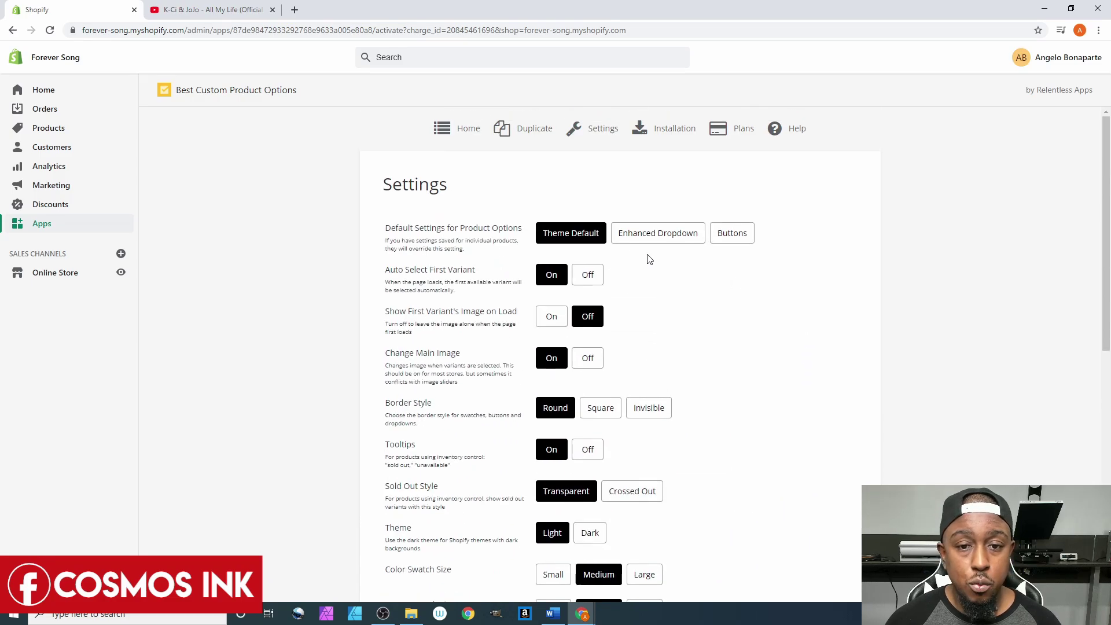
click(13, 30)
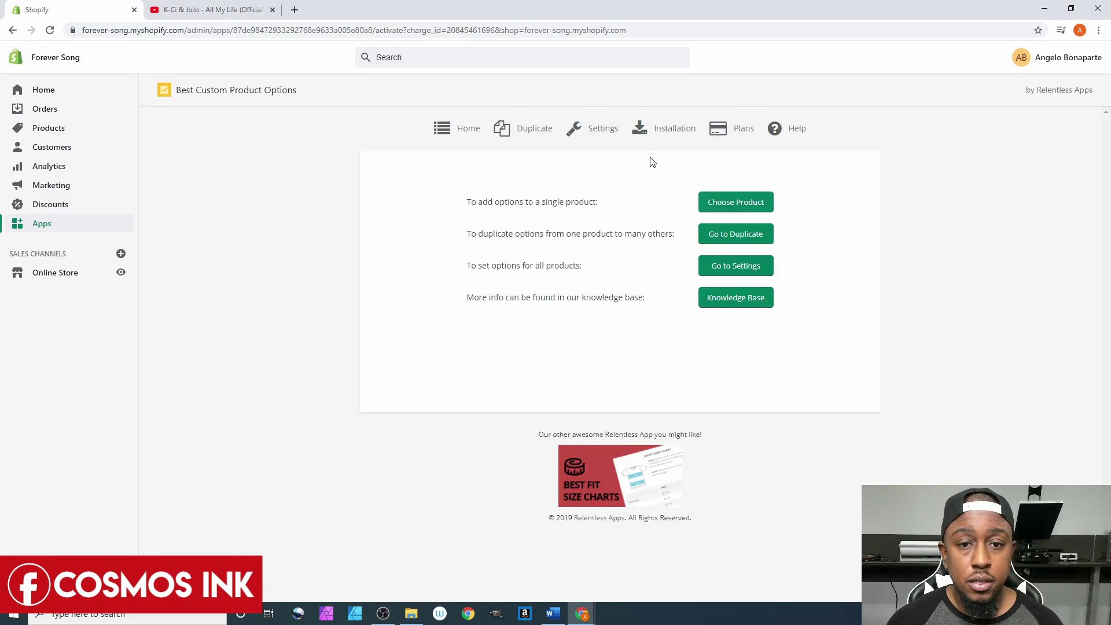
Load Hardboard Photo Panel into the options editor and review its three Size choices
click(743, 211)
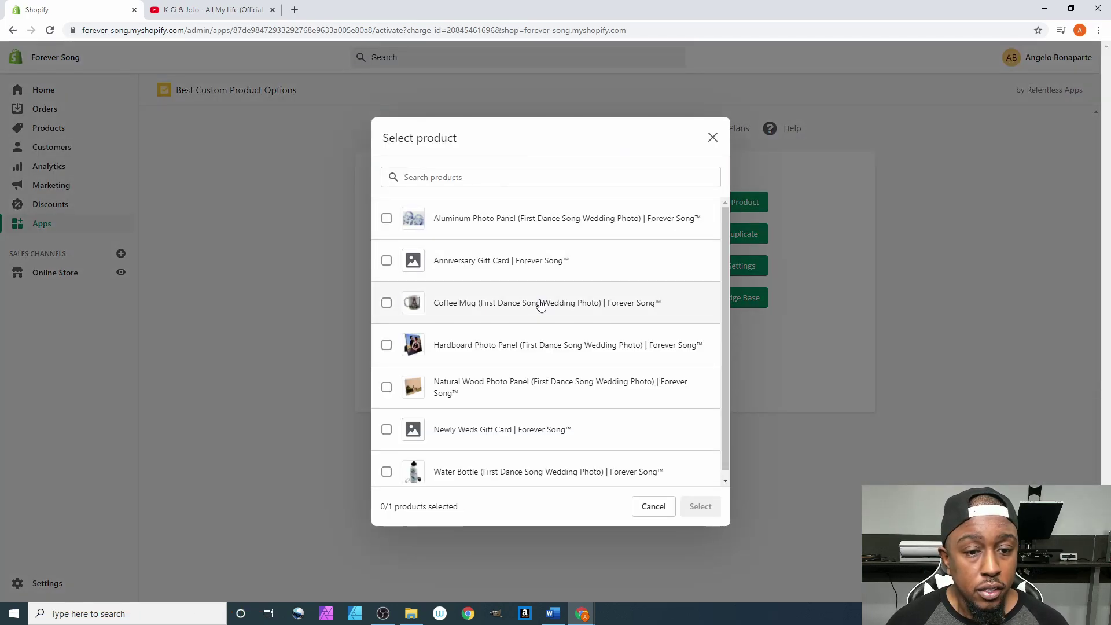
scroll(535, 392, down, 1)
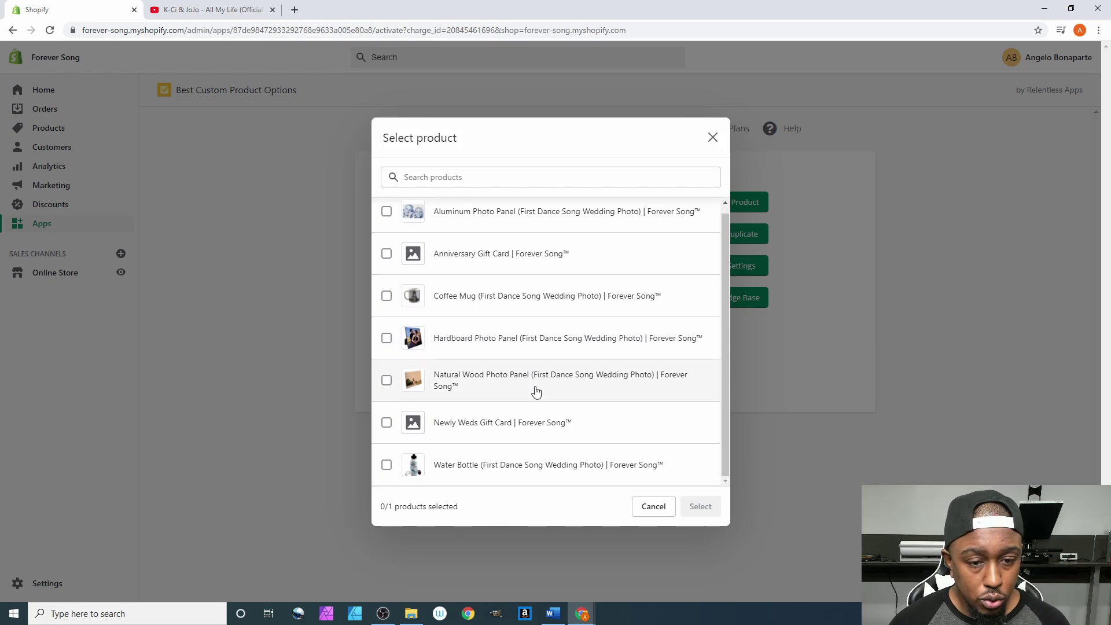
click(505, 343)
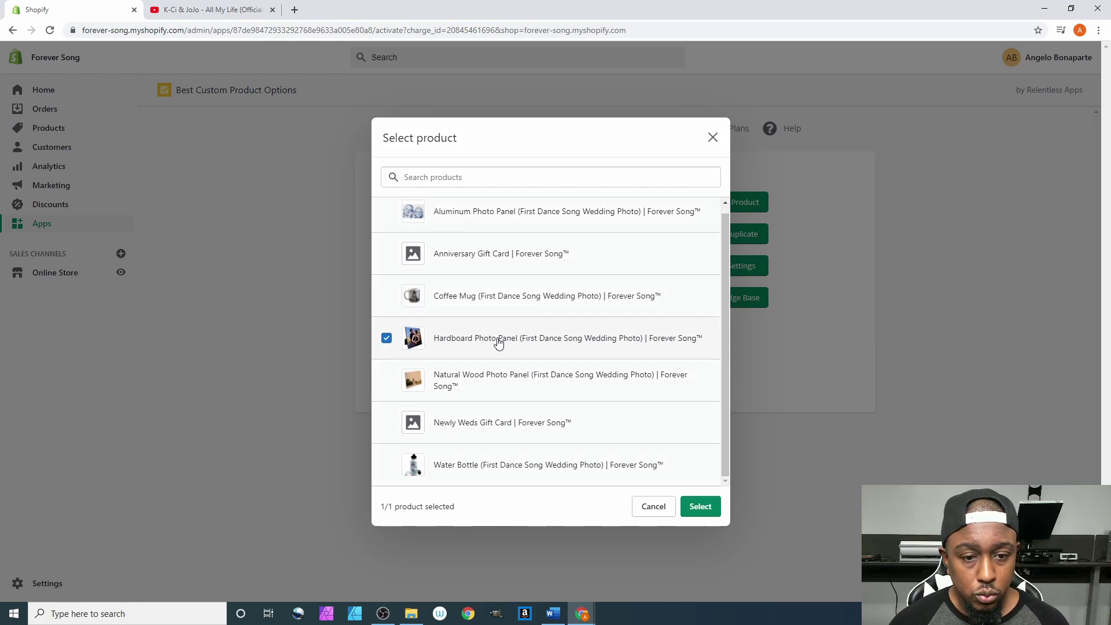
click(700, 507)
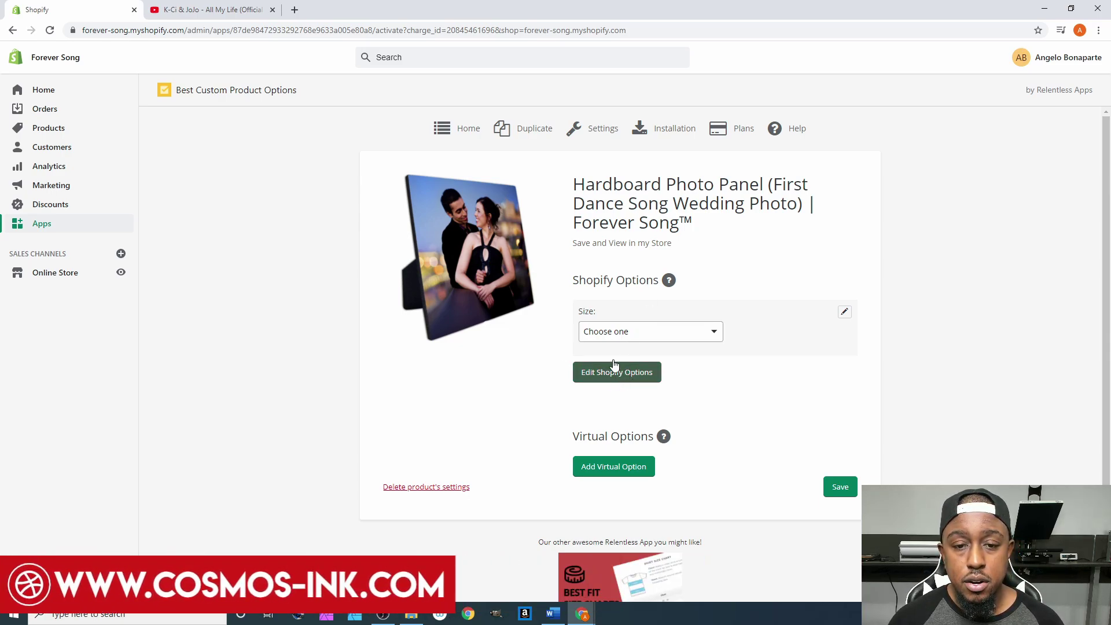
click(611, 333)
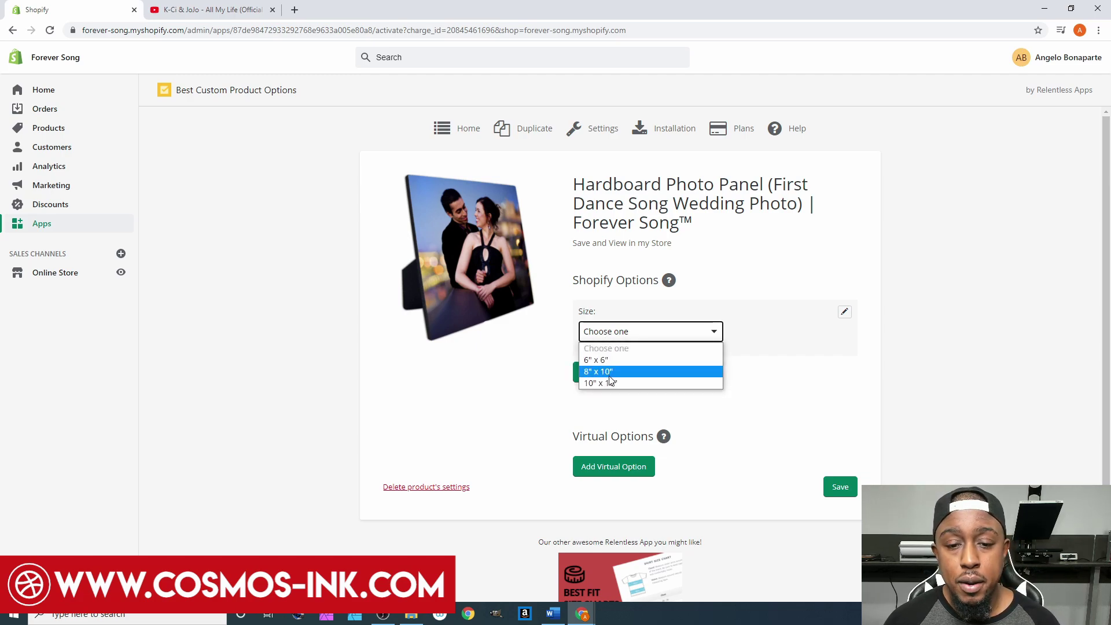
click(613, 403)
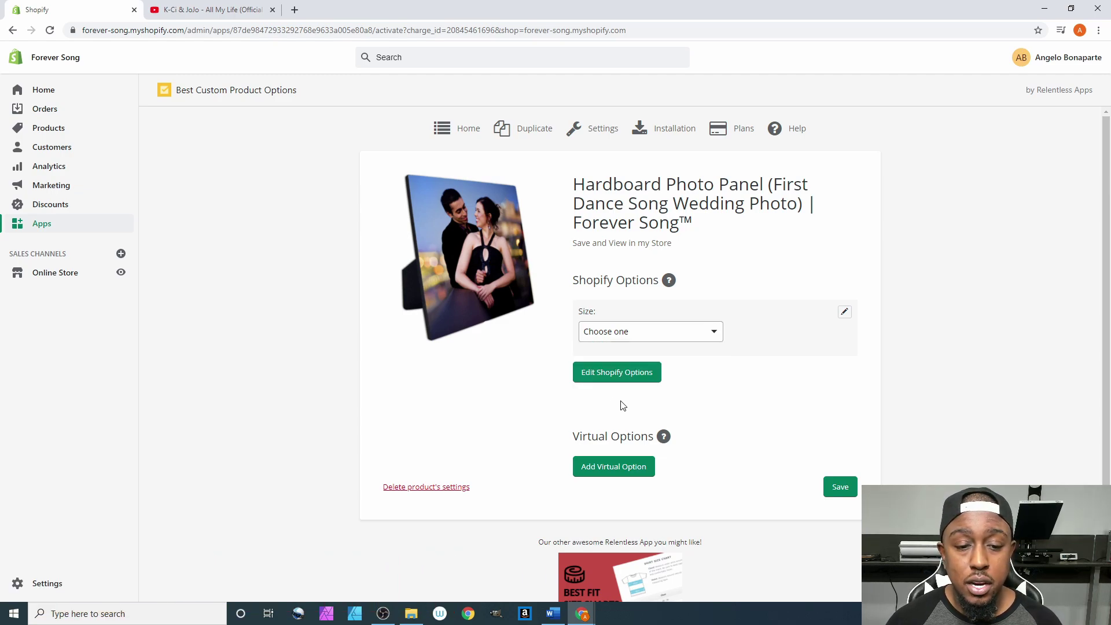
Add a required Long Text virtual option titled 'Upload URL going to song:'
click(625, 468)
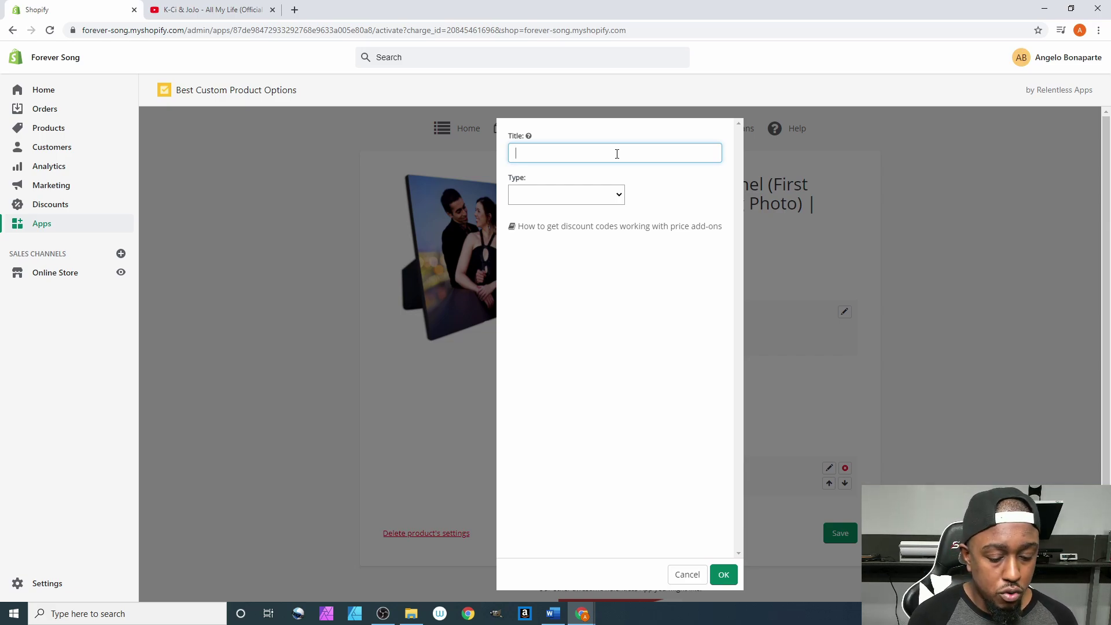
text(U)
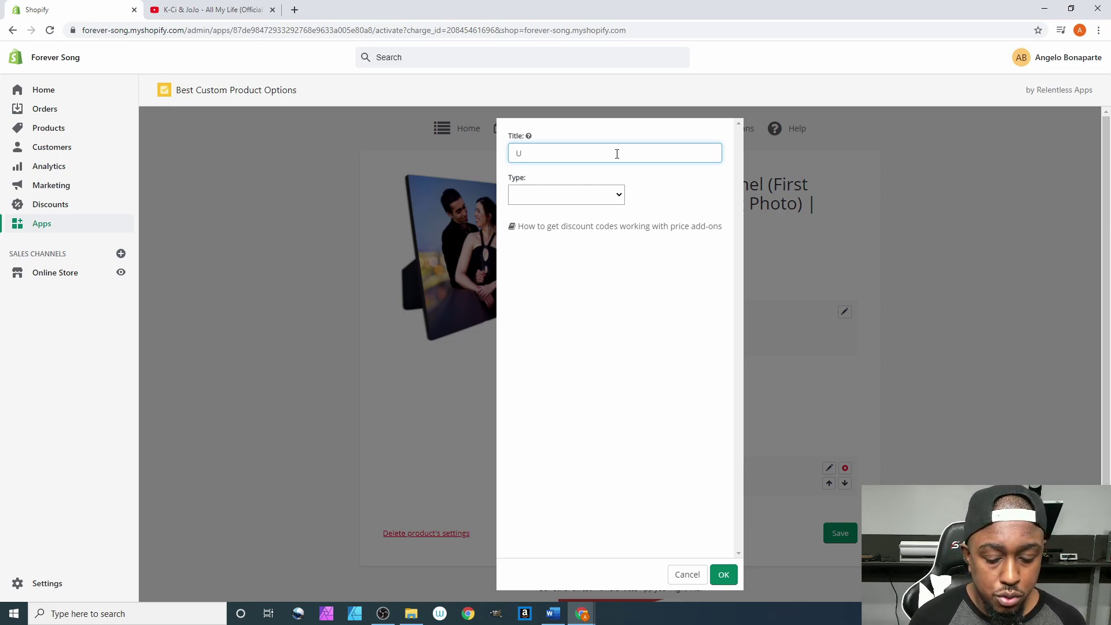
text(pload )
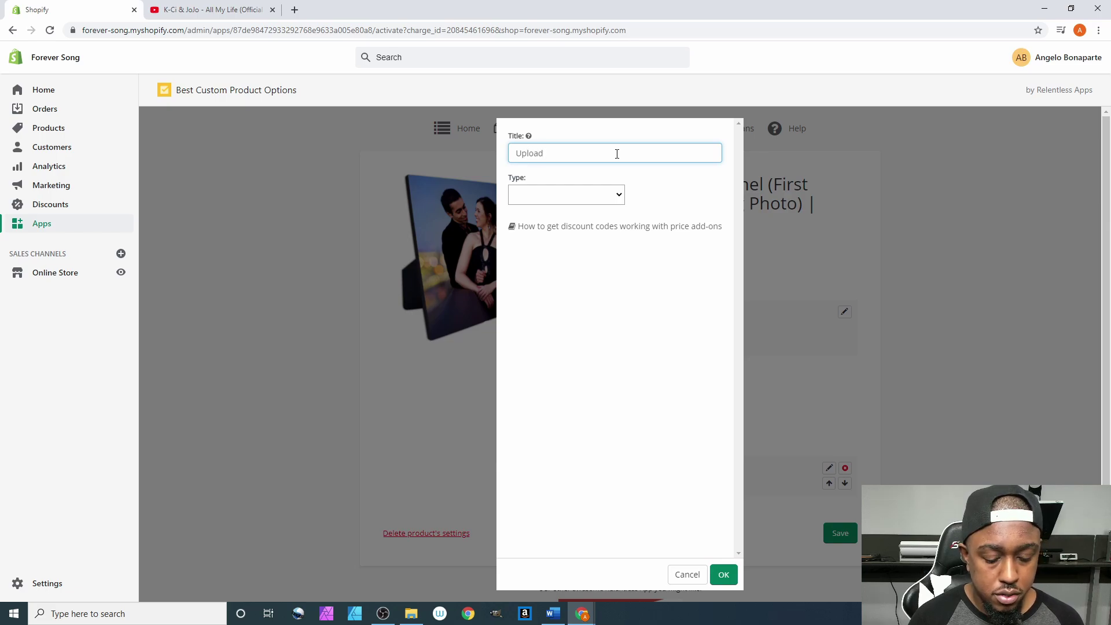
text(URL going to song:)
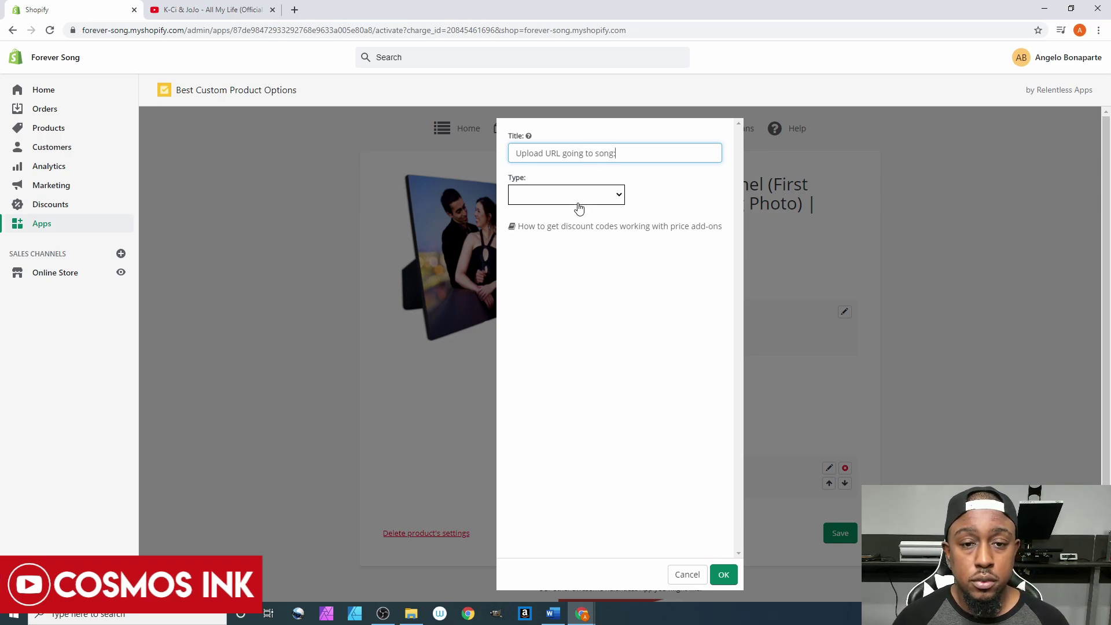
click(555, 191)
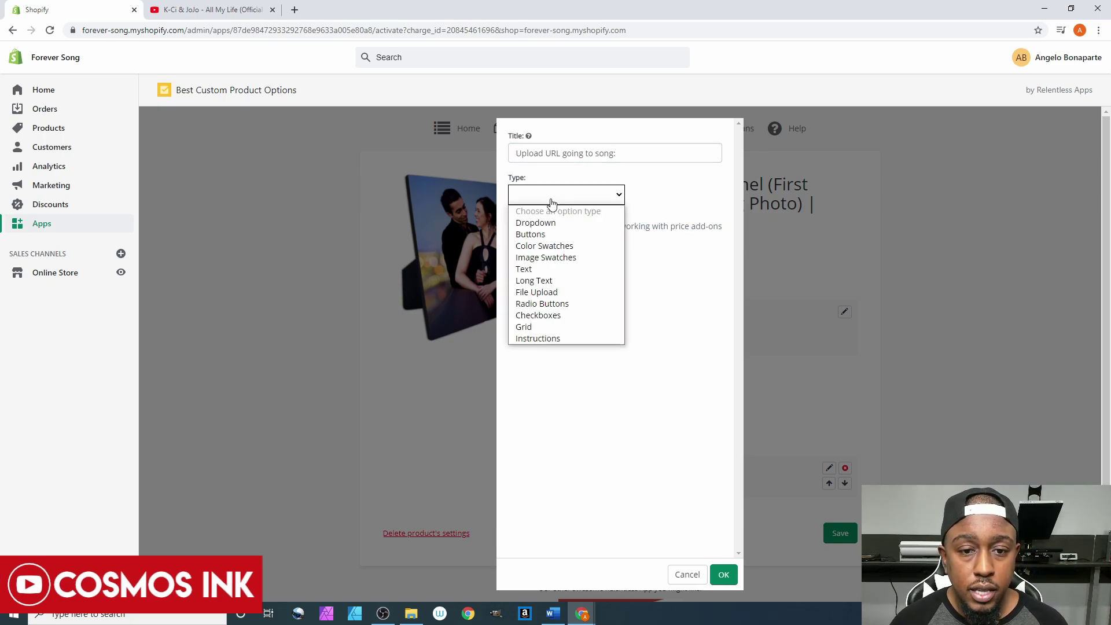
click(529, 281)
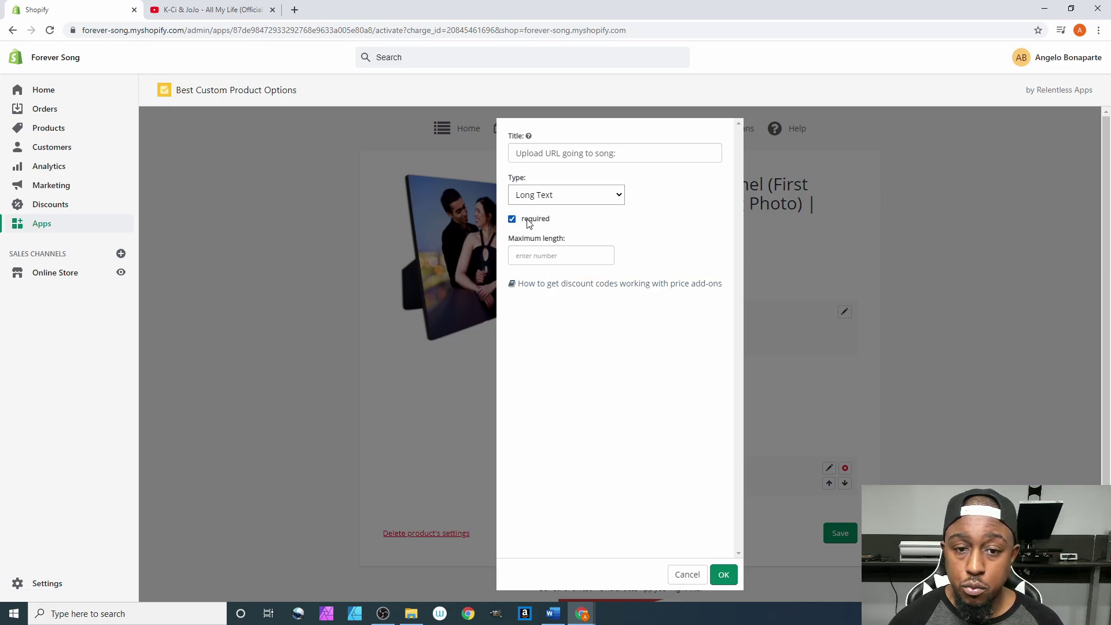
click(572, 195)
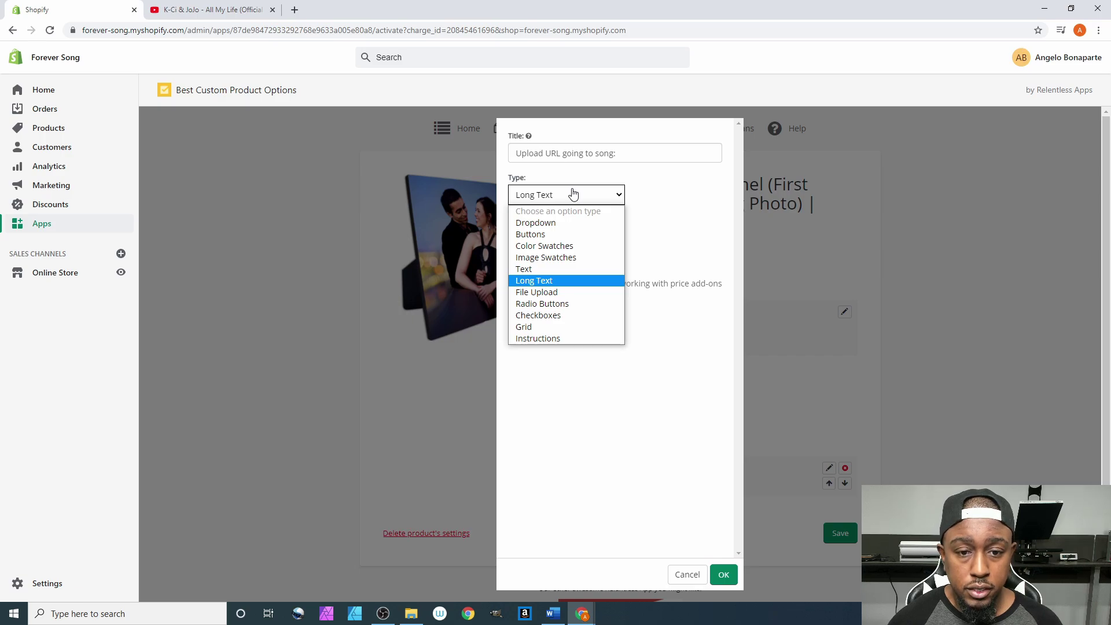
click(573, 194)
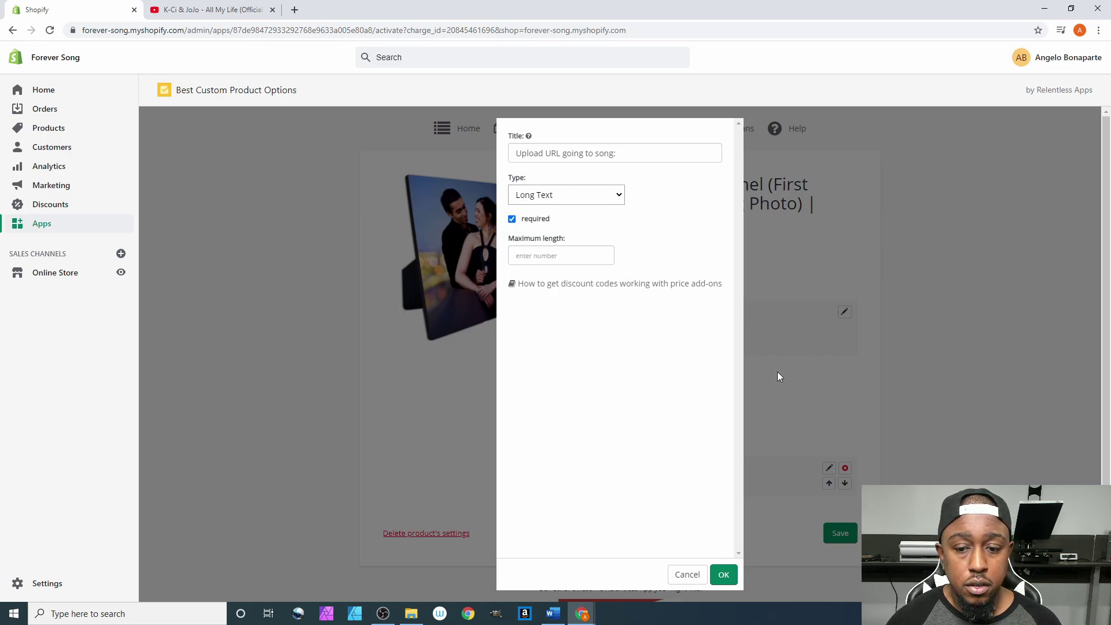
click(724, 575)
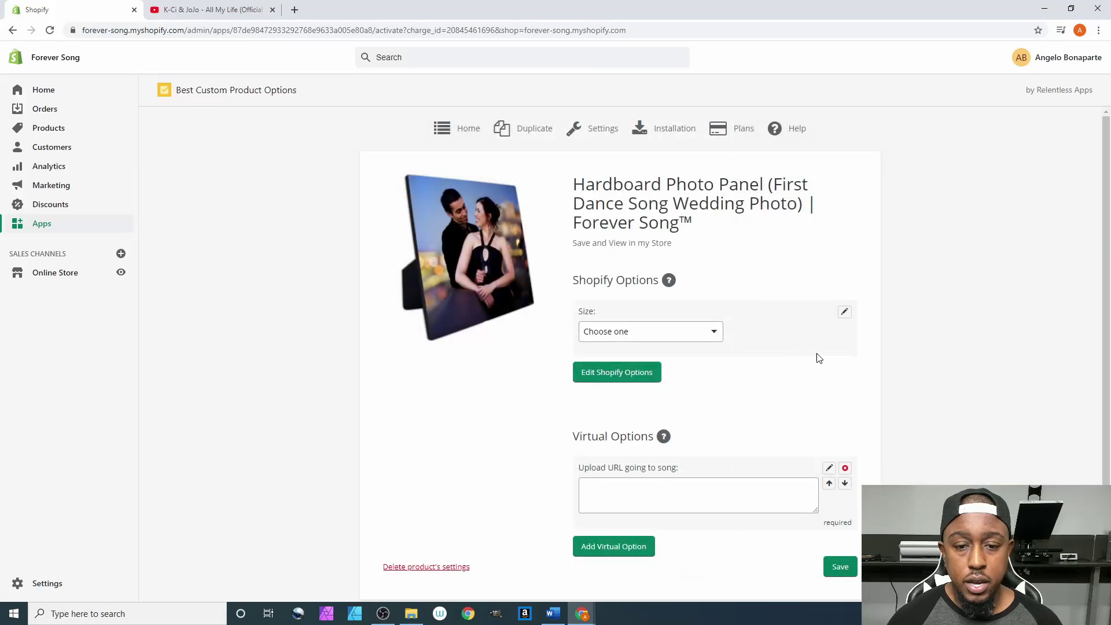
Copy the YouTube song video's web address
scroll(806, 359, down, 2)
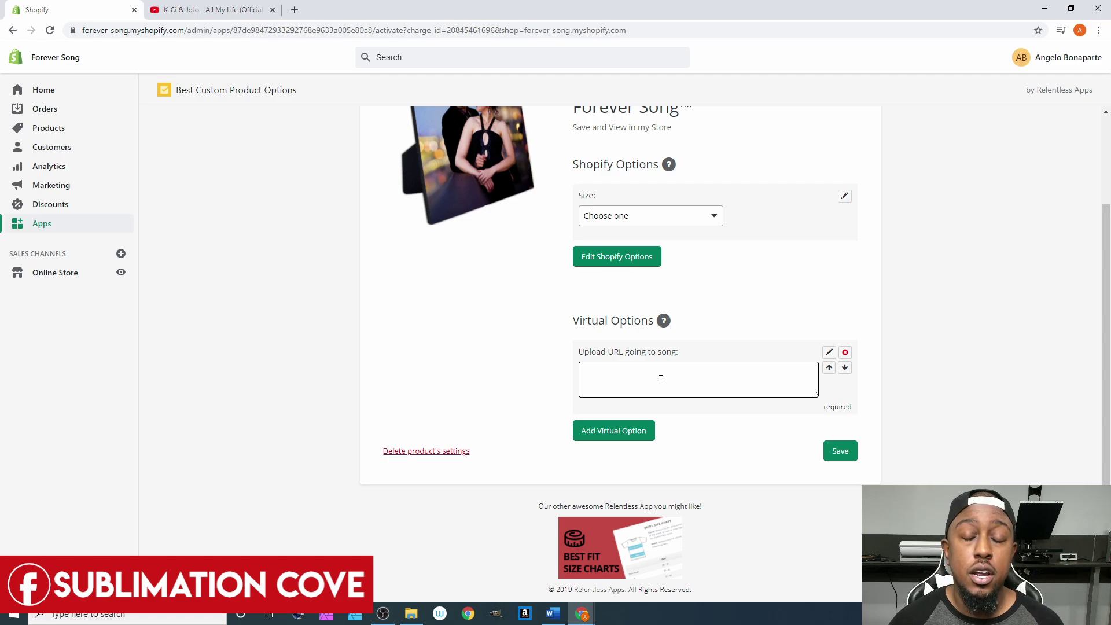
click(187, 10)
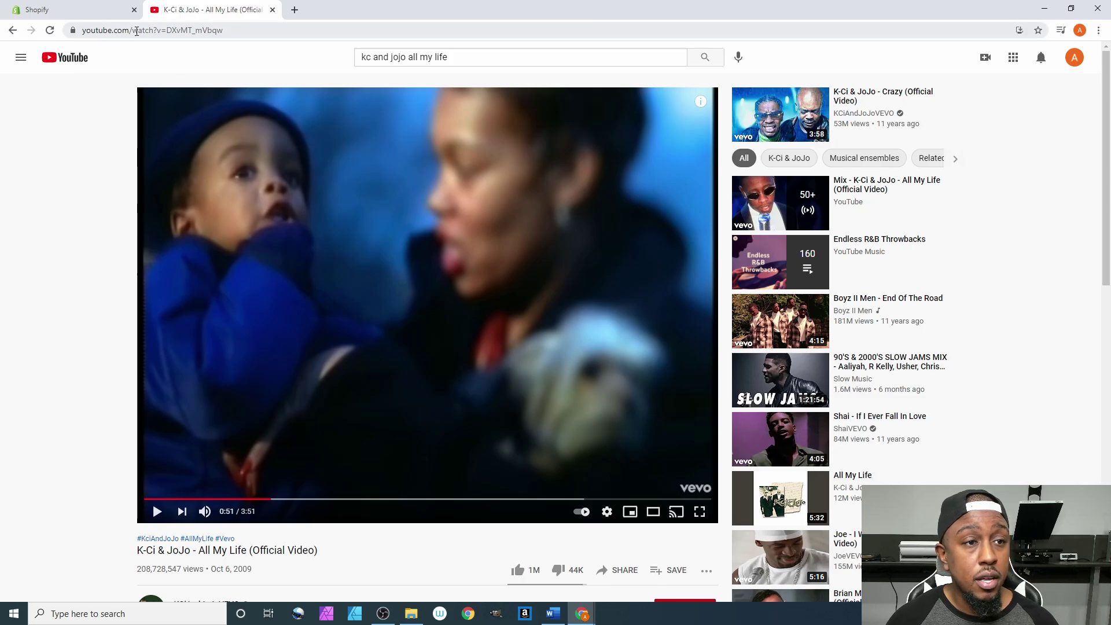
click(137, 31)
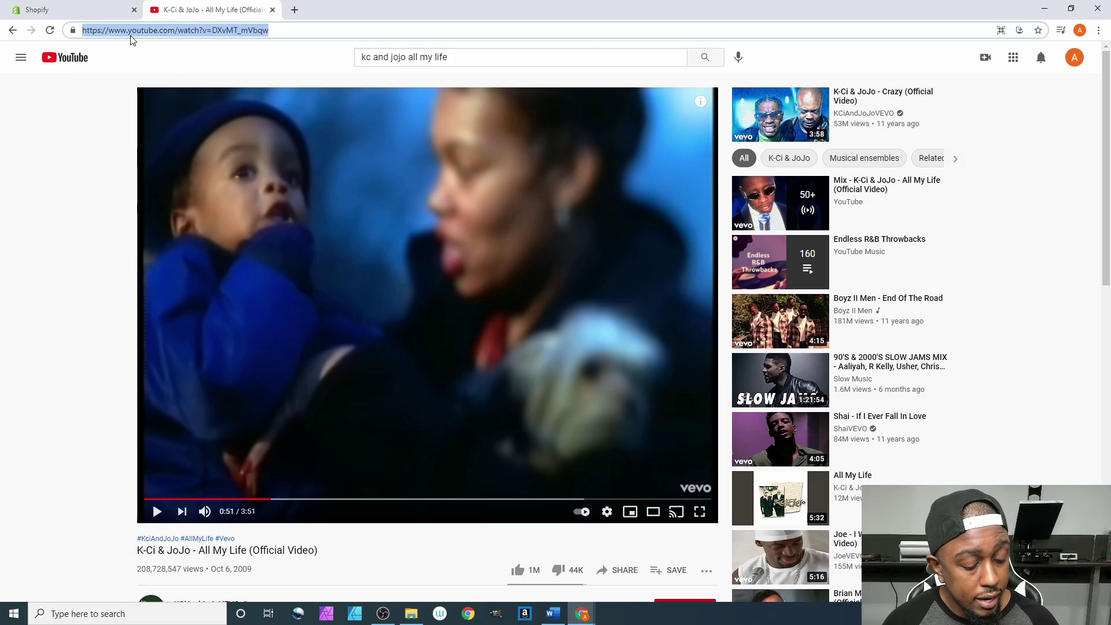
click(95, 10)
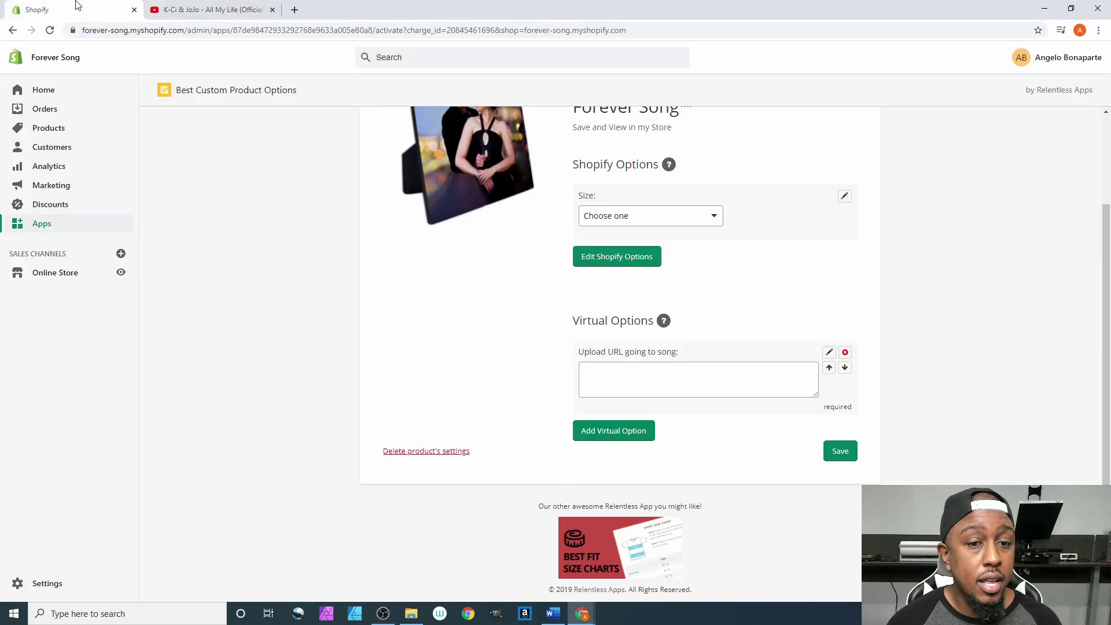
Test-paste the song link into the song-URL box, then clear it
click(639, 377)
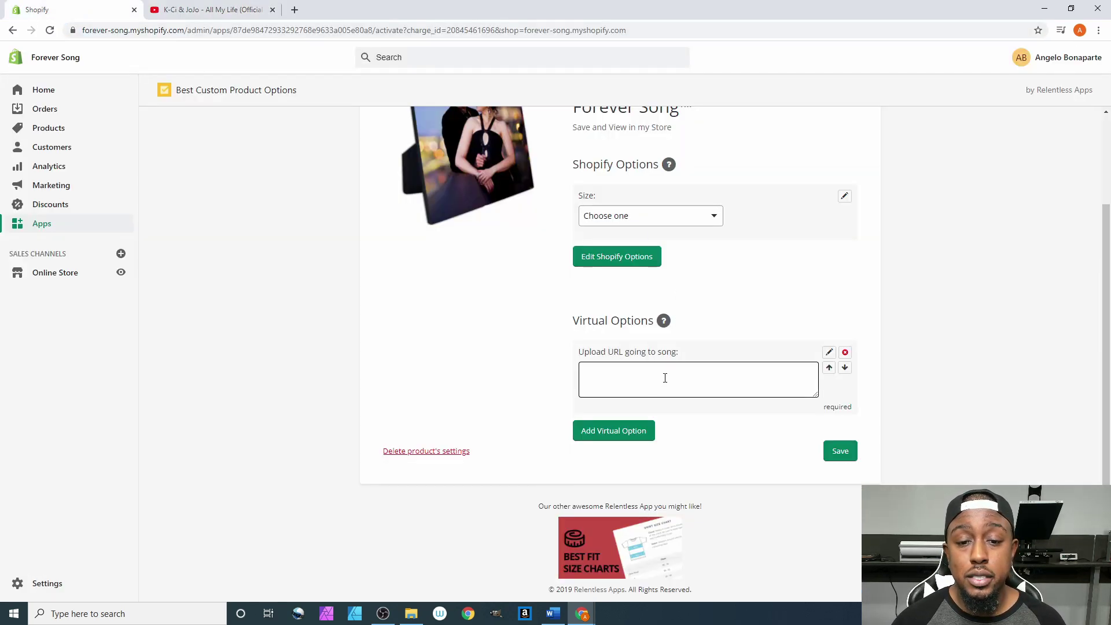
click(665, 378)
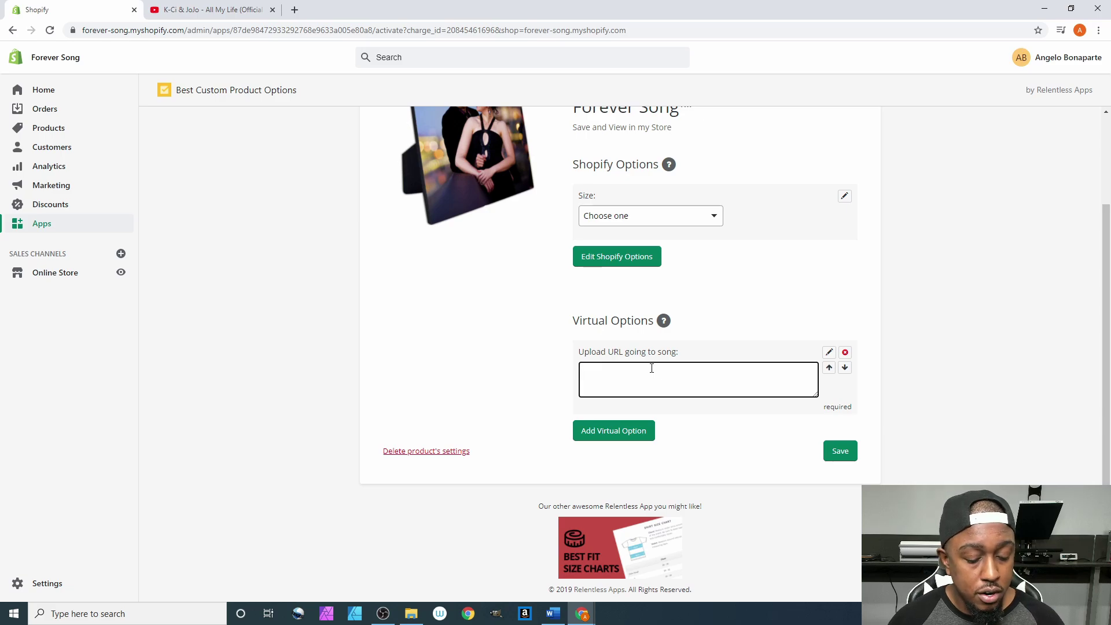
text(https://www.youtube.com/watch?v=DXvMT_mVbqw)
drag(777, 375, 584, 375)
key(BackSpace)
click(588, 343)
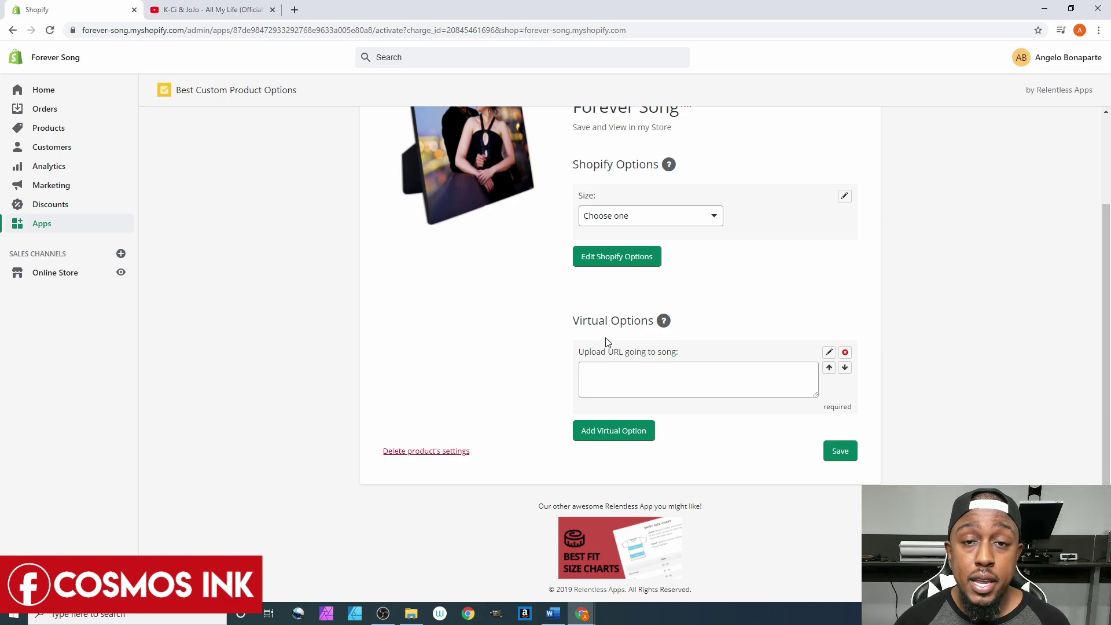
Begin a second virtual option below the song-URL field
click(588, 375)
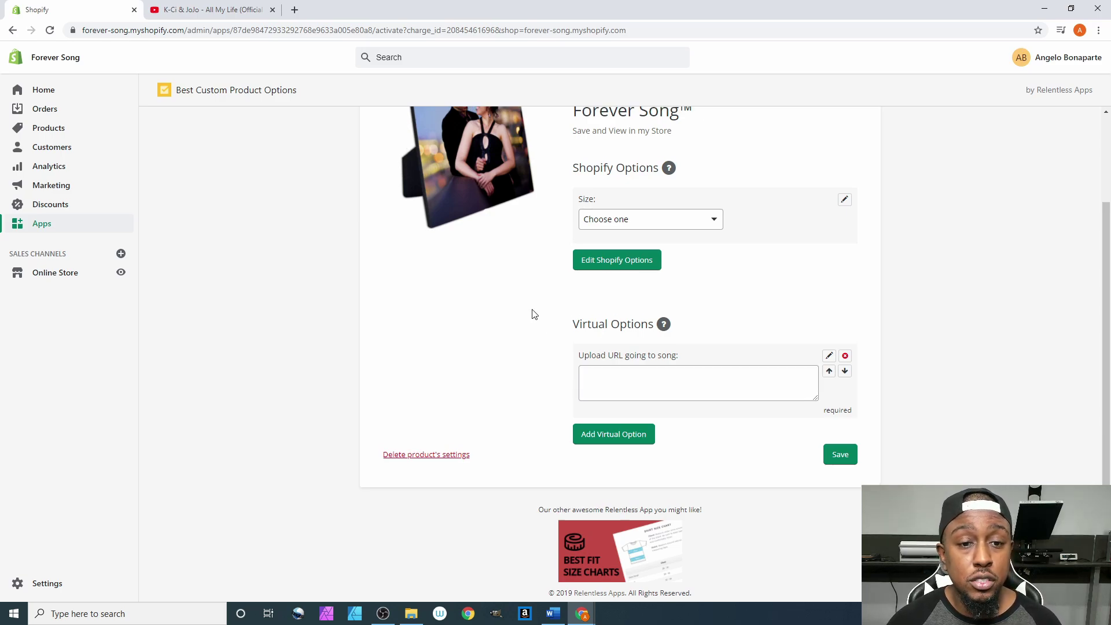
scroll(530, 310, up, 2)
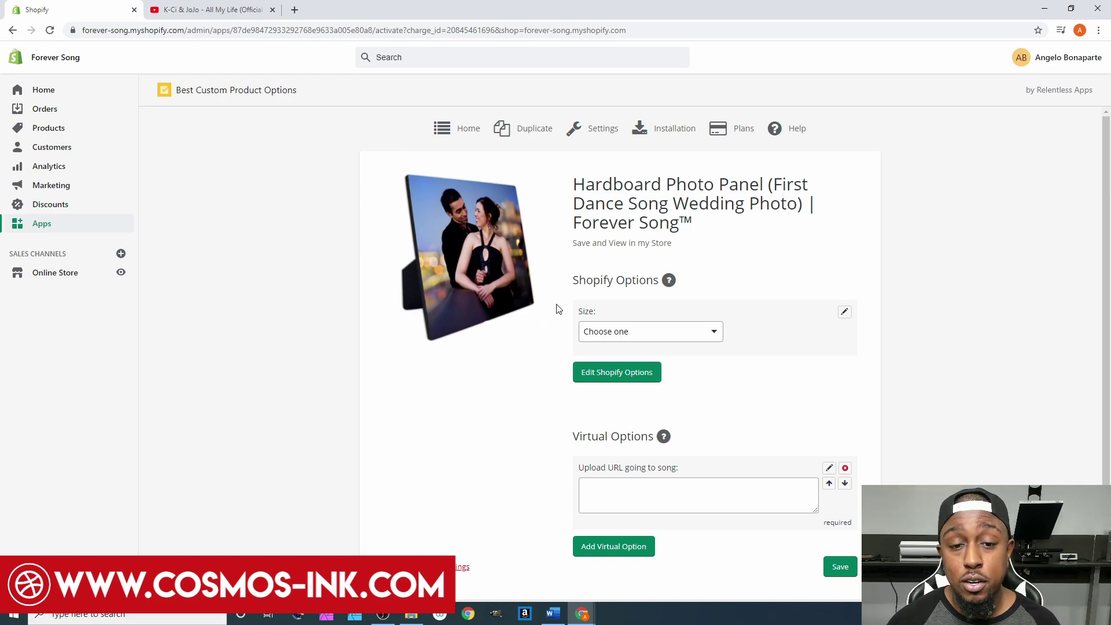
scroll(556, 309, down, 1)
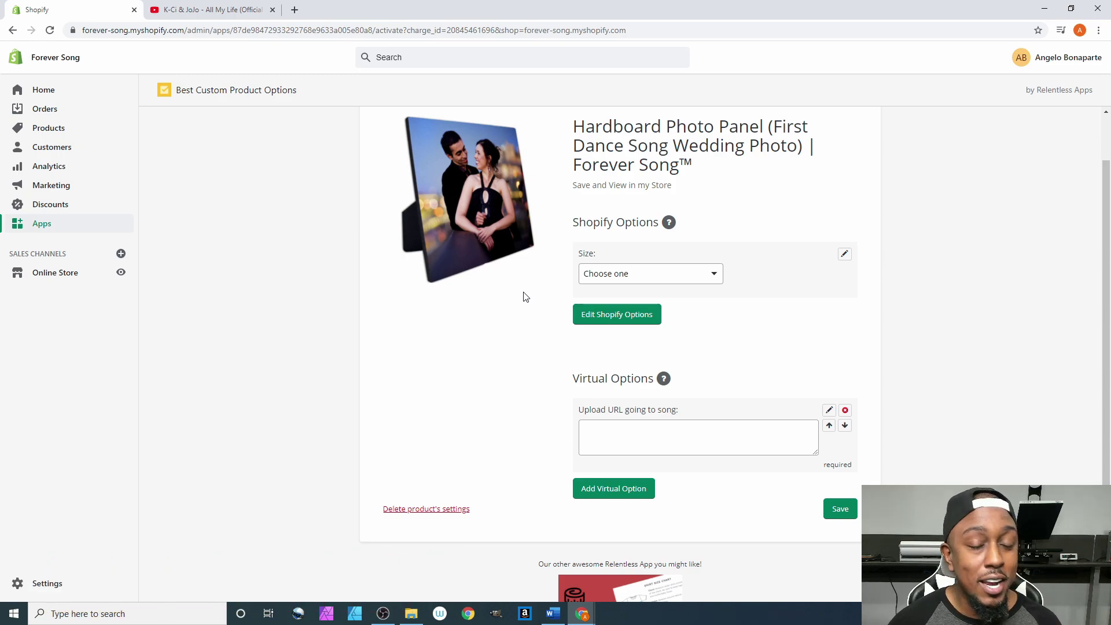
scroll(526, 302, down, 1)
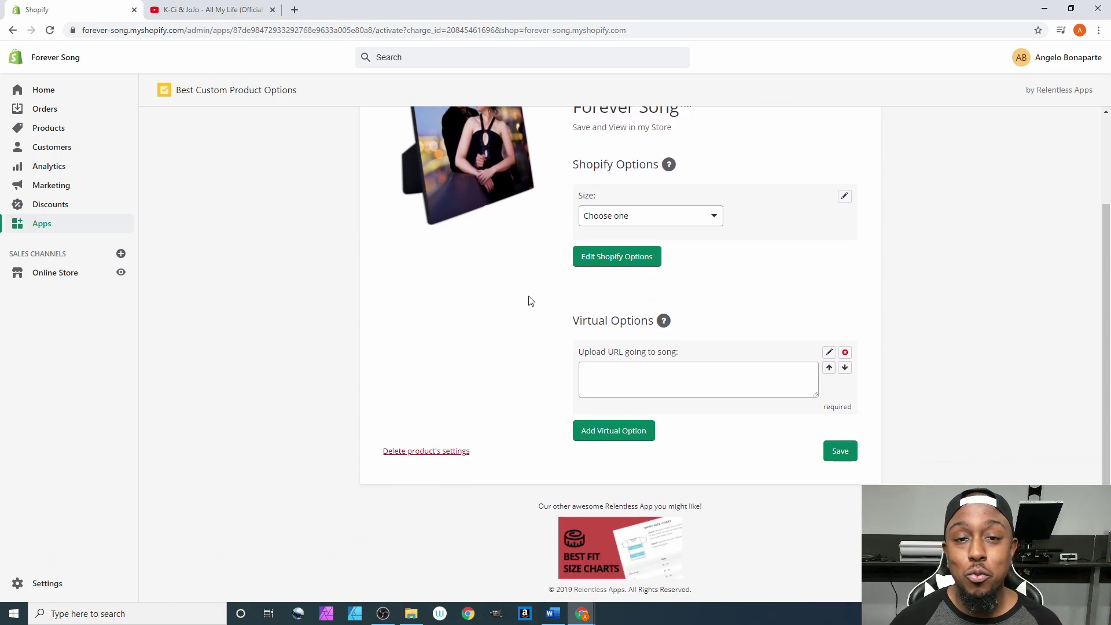
scroll(531, 301, up, 1)
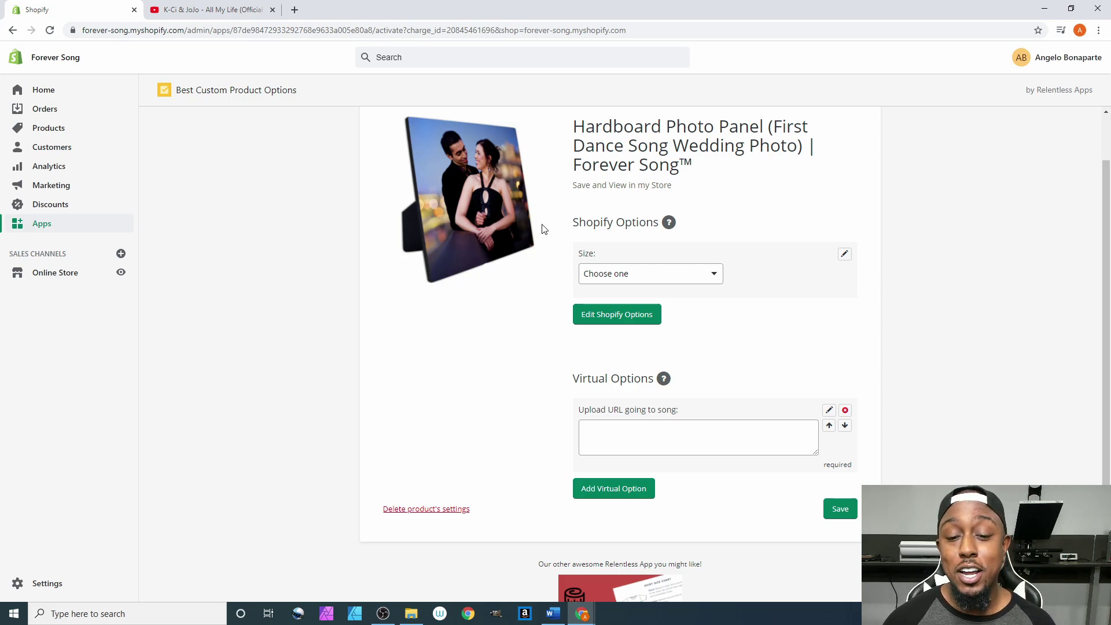
click(612, 437)
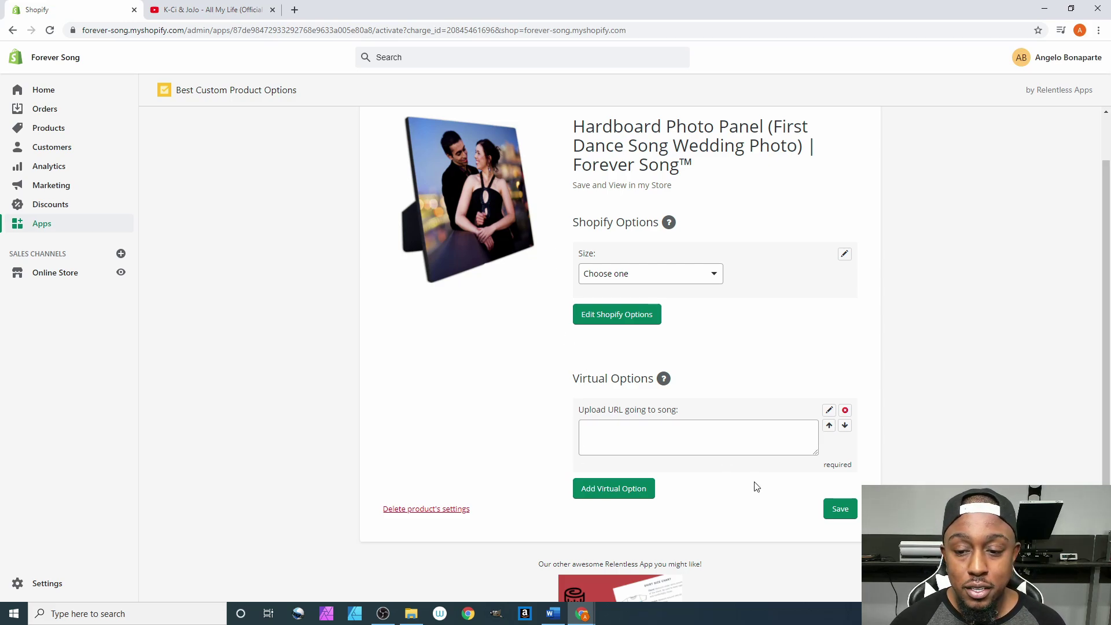
scroll(756, 486, down, 1)
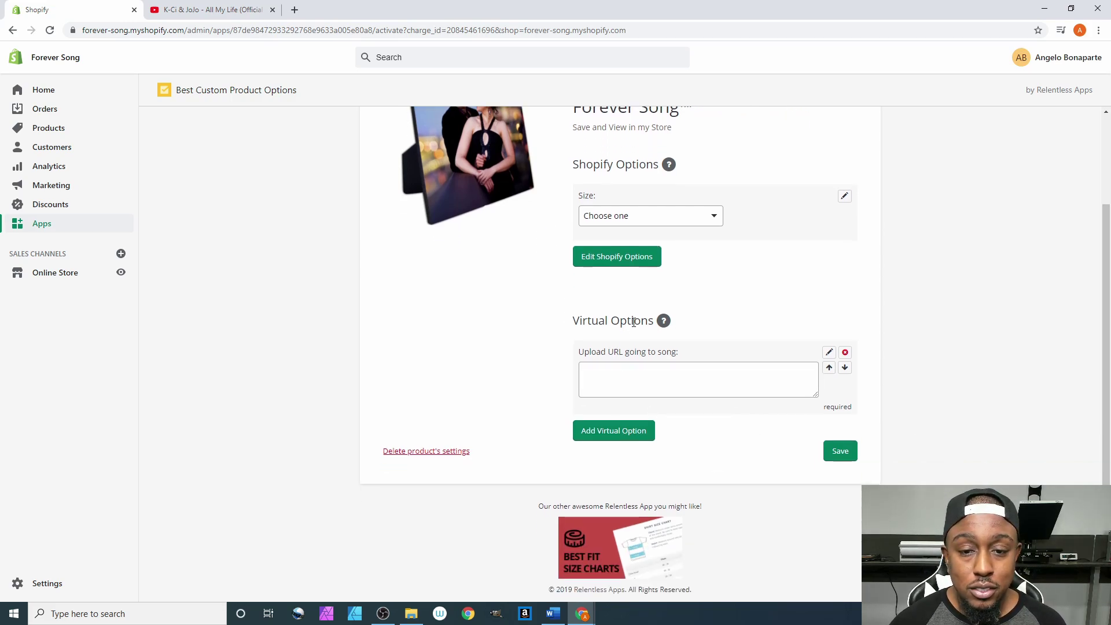
click(638, 436)
Add a required File Upload option titled 'Upload Wedding Photo Here:'
click(589, 200)
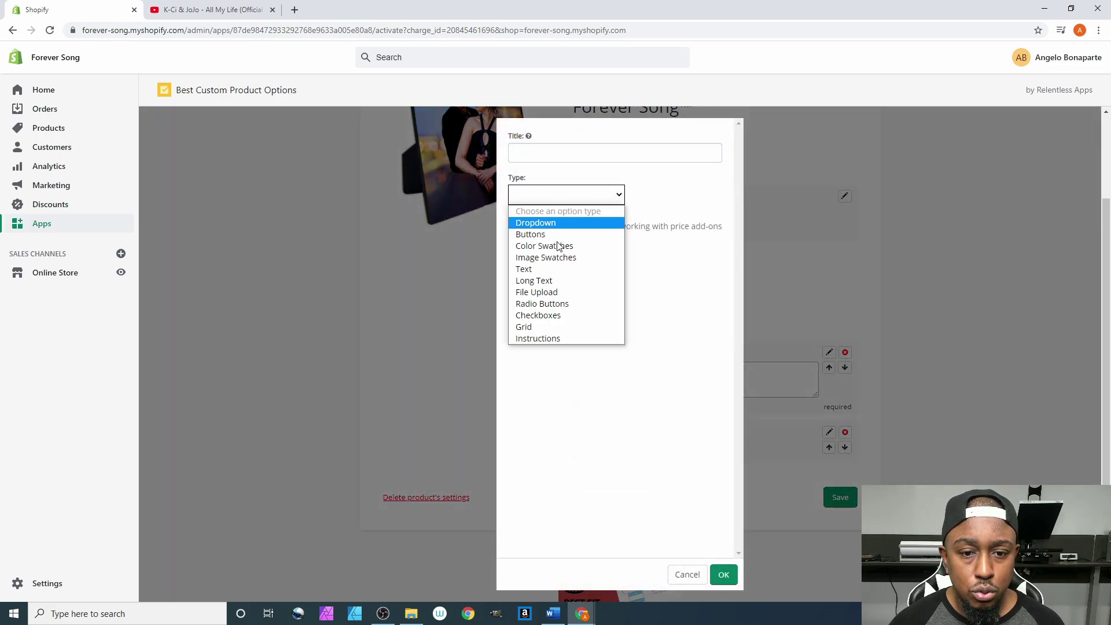
click(540, 292)
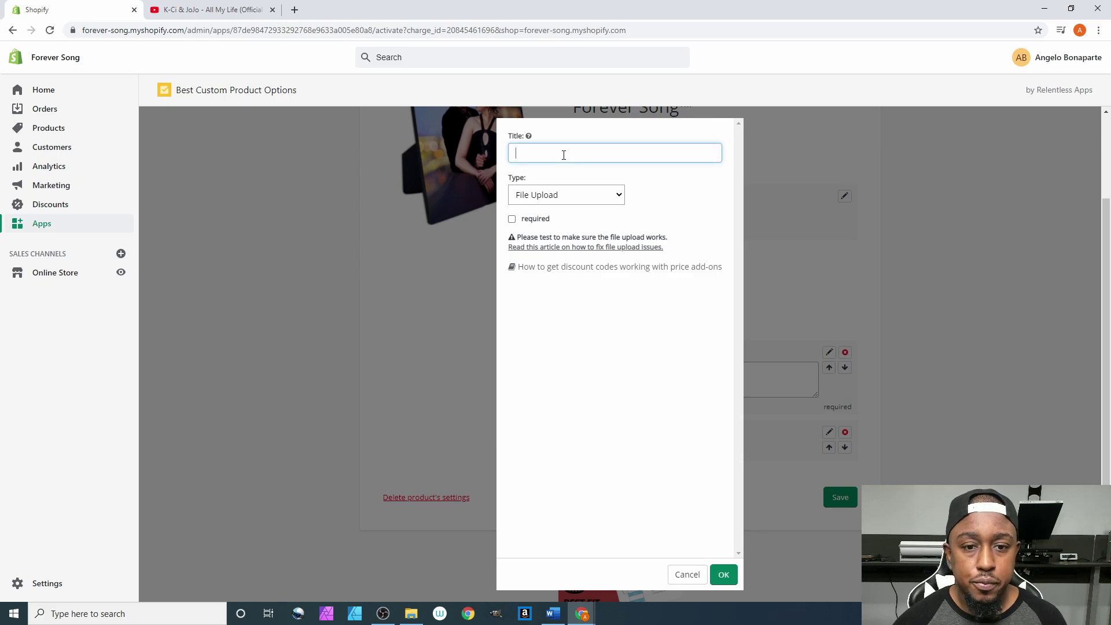
text(Up)
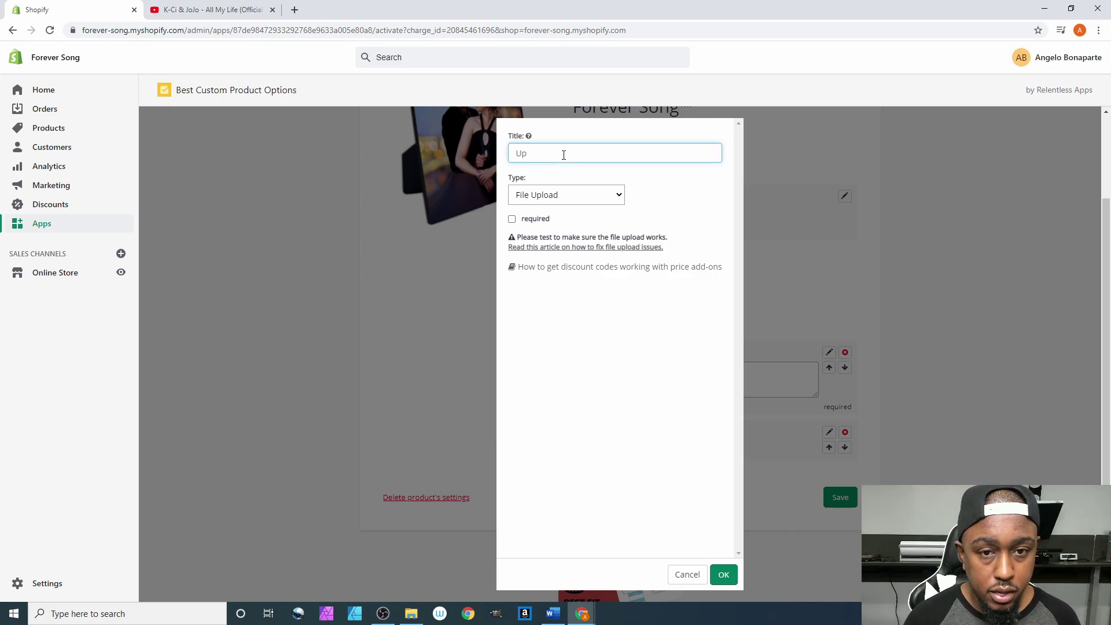
text(load P)
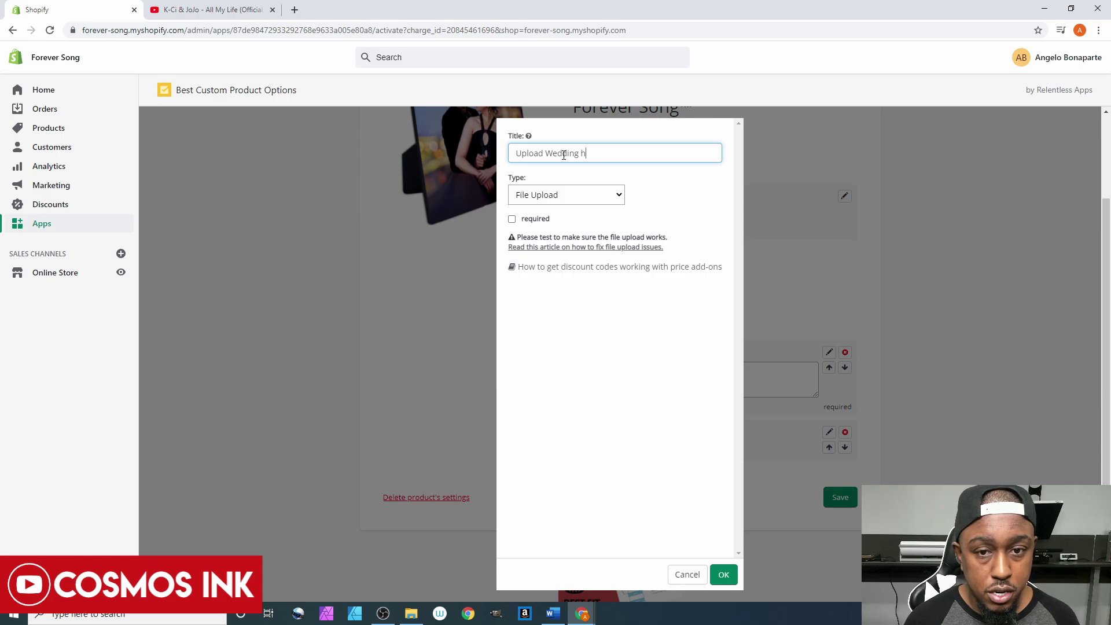
text(Photo Here:)
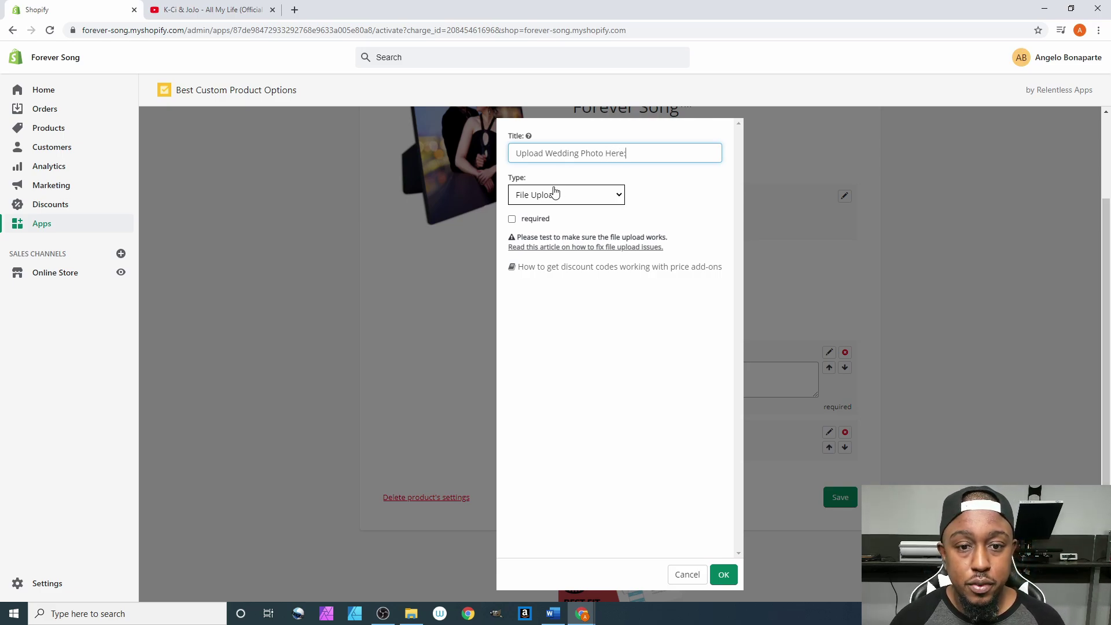
click(526, 220)
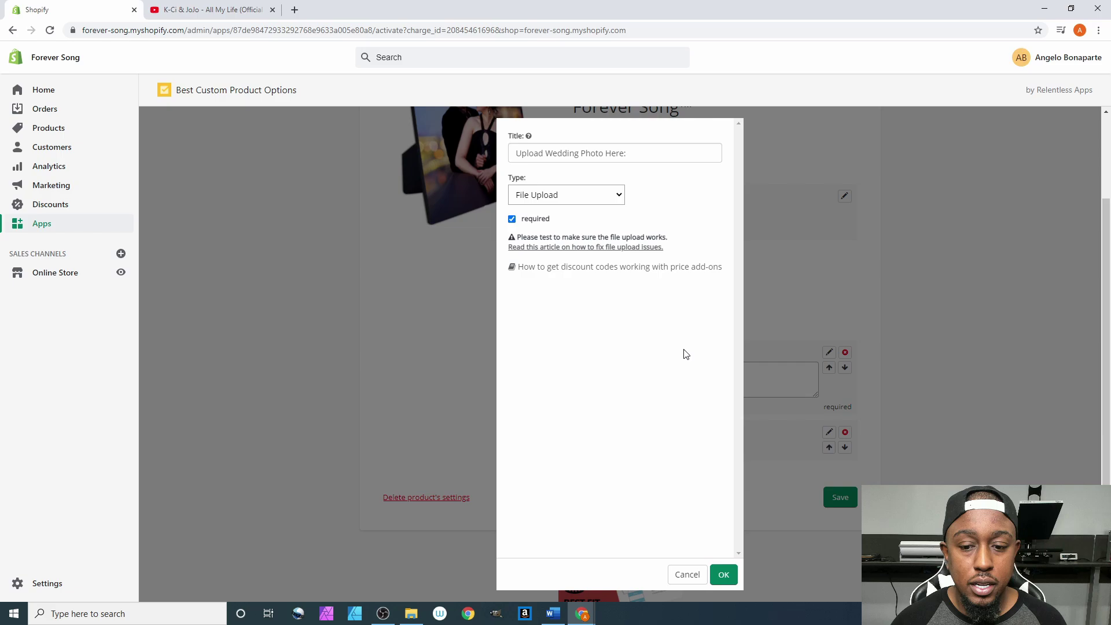
click(723, 575)
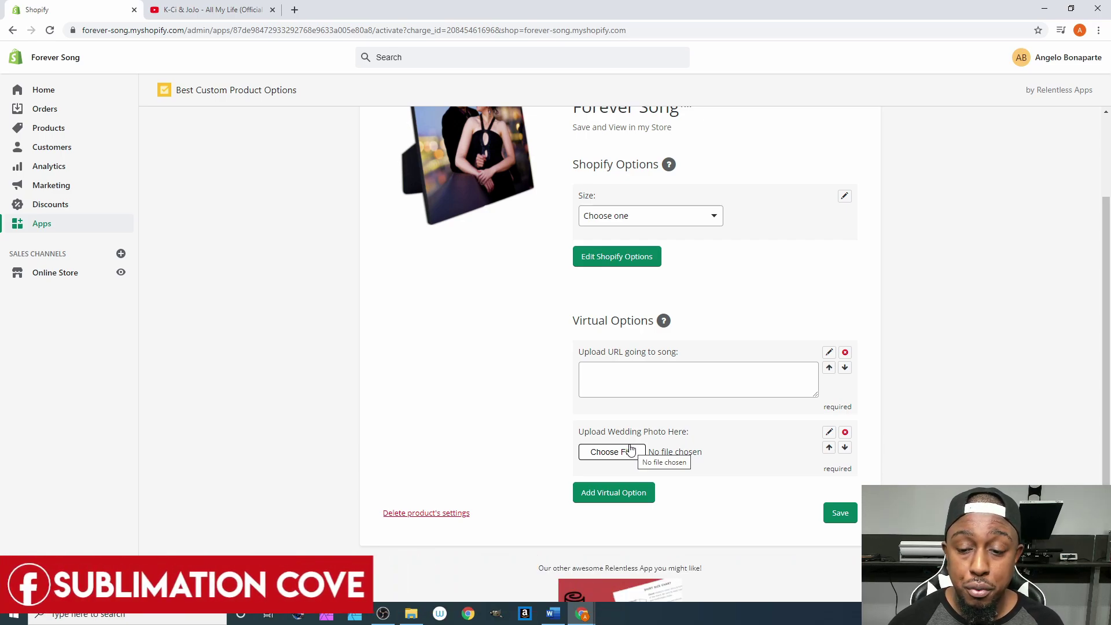
Save both virtual options and go to the Online Store section
click(845, 513)
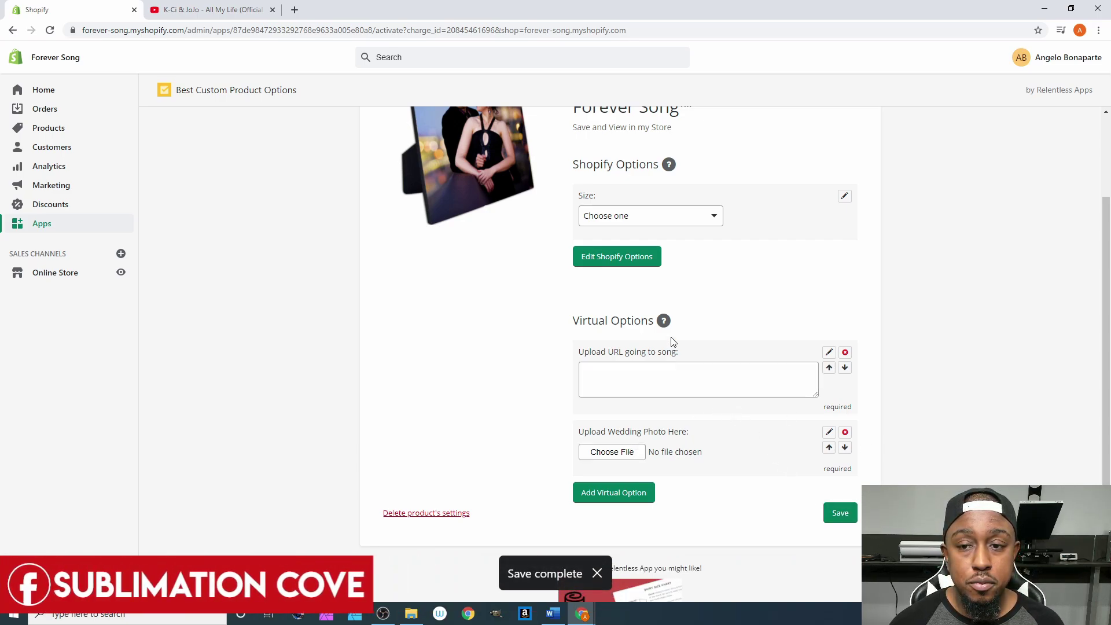
scroll(678, 334, up, 2)
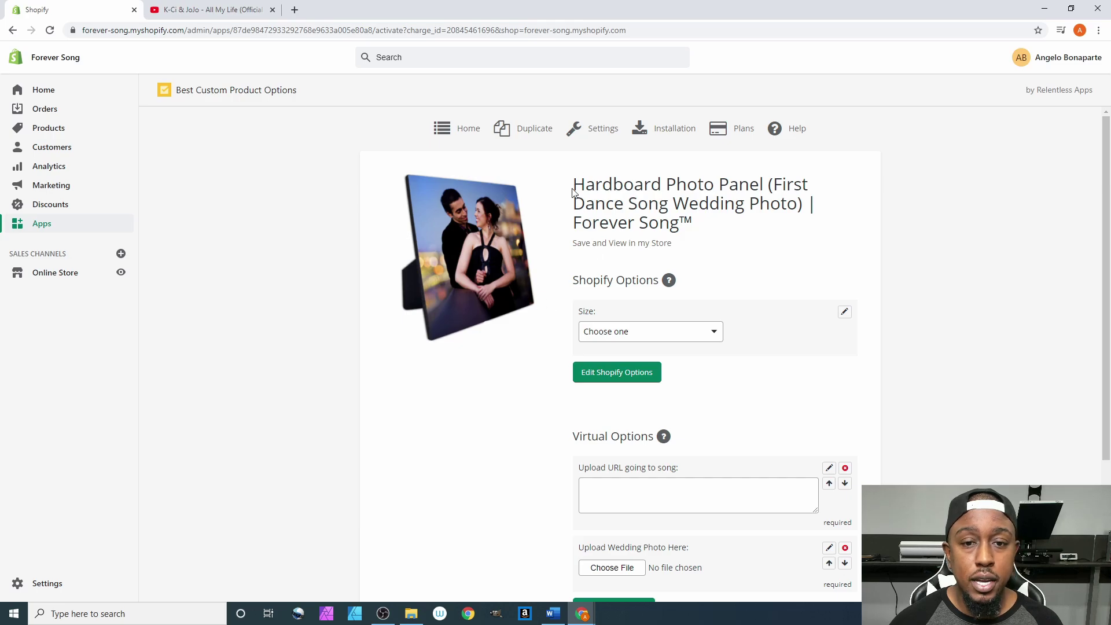
click(294, 10)
click(81, 10)
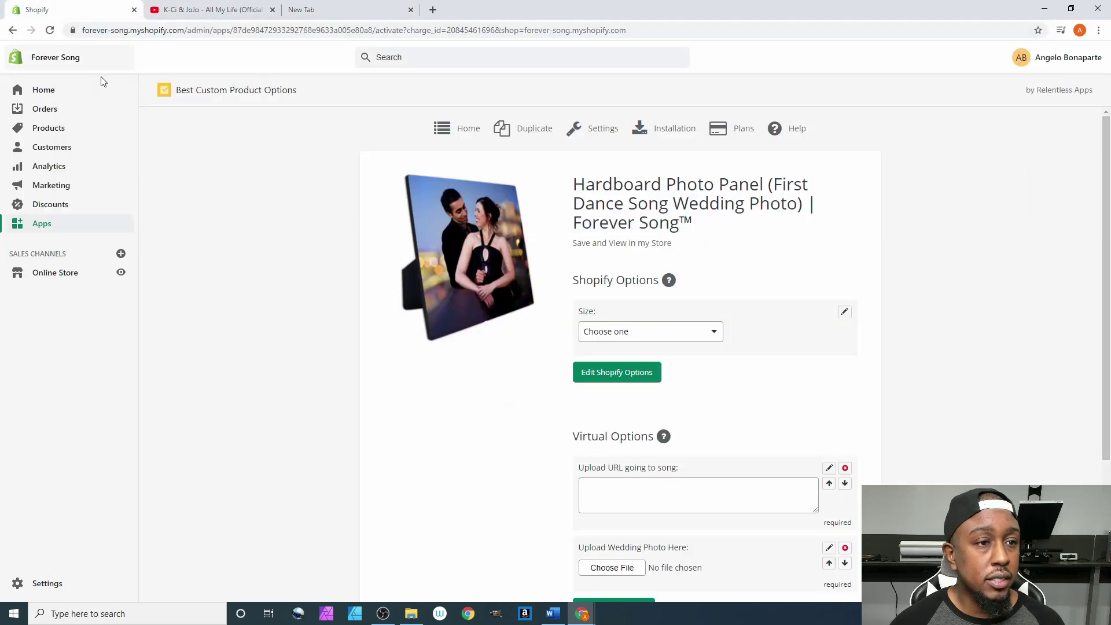
click(70, 280)
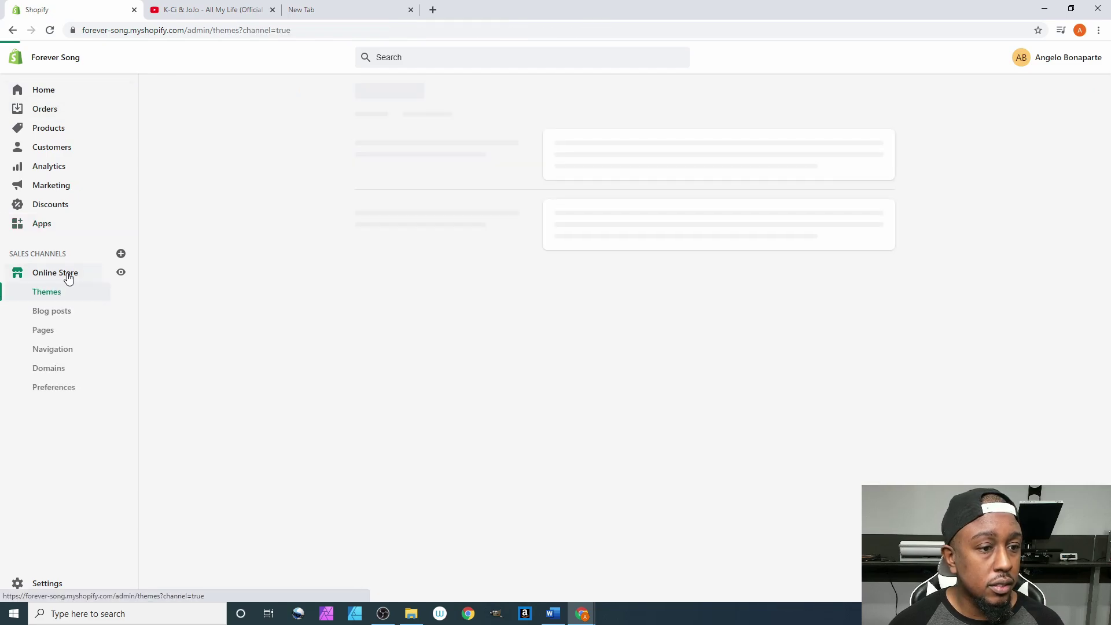
Open the live storefront and browse to the Photo Panel collection
click(120, 278)
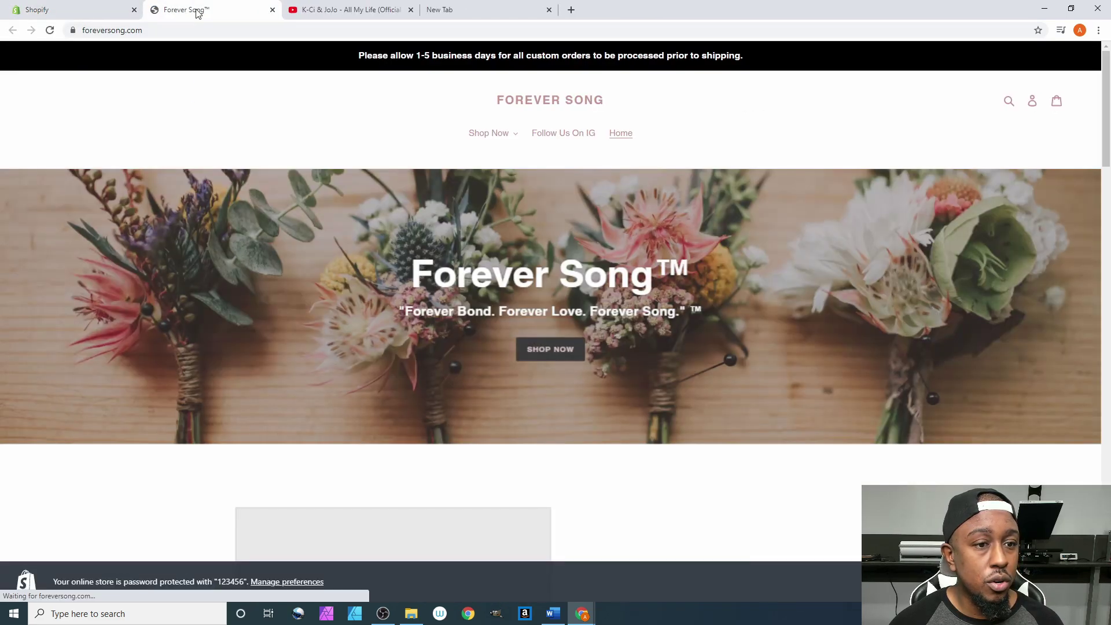
drag(199, 10, 515, 12)
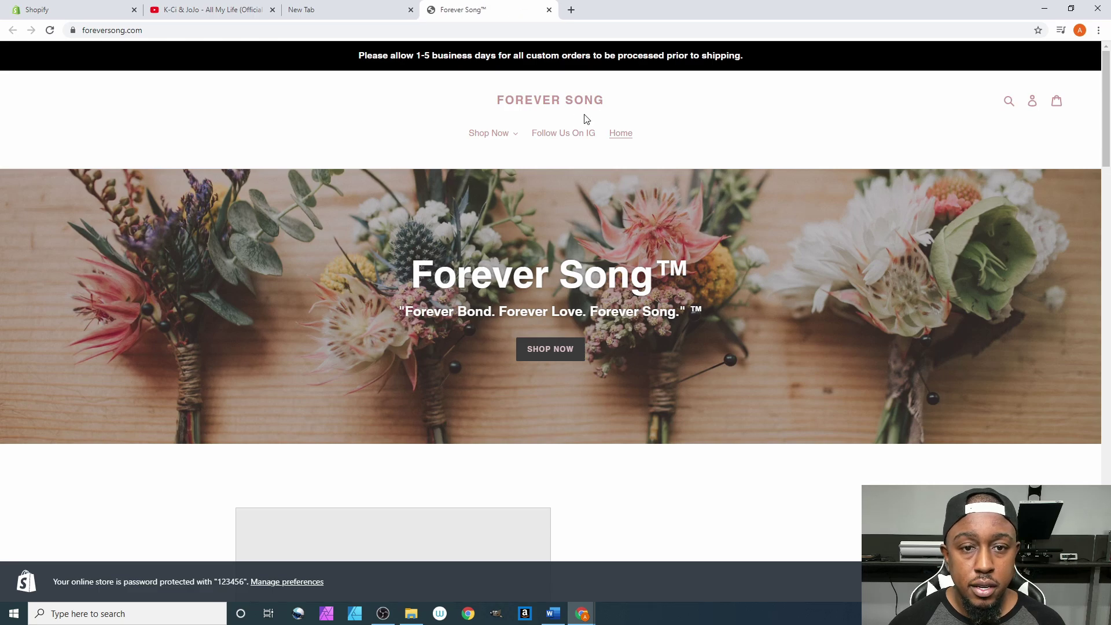
click(507, 138)
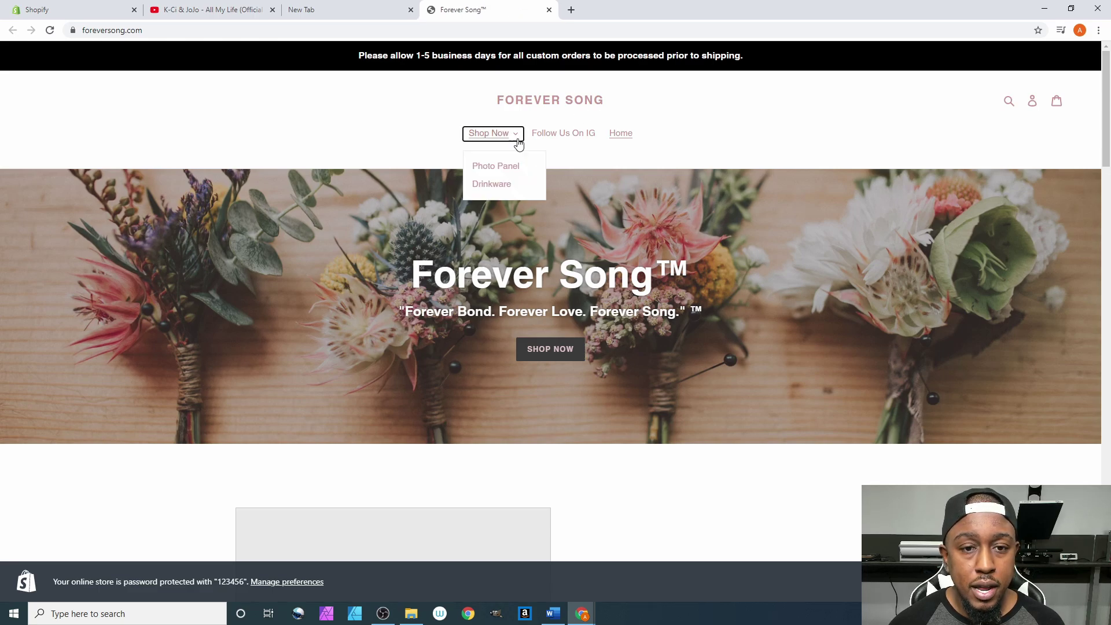
click(500, 168)
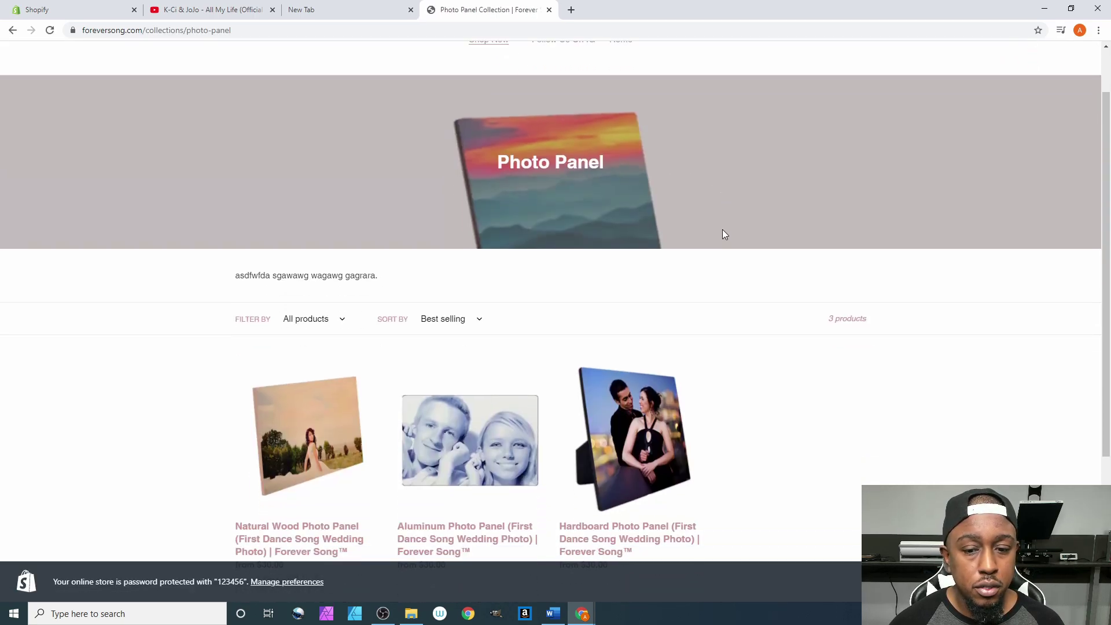
Open the Hardboard Photo Panel page and check its song-URL field
scroll(723, 233, down, 2)
click(633, 324)
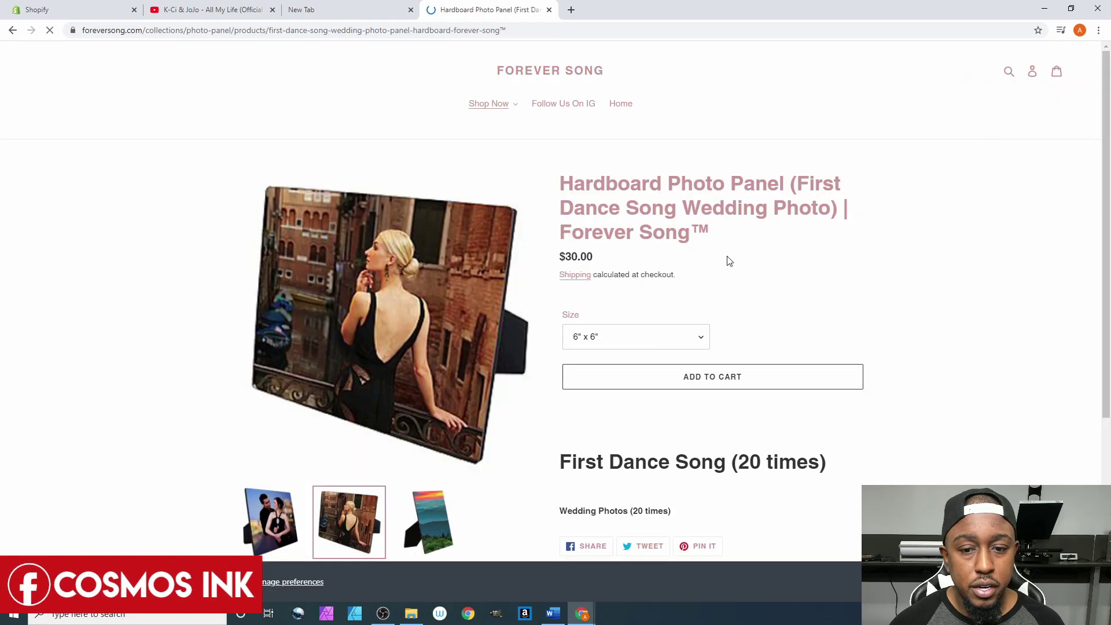
scroll(932, 260, down, 2)
scroll(920, 260, up, 1)
scroll(913, 259, up, 1)
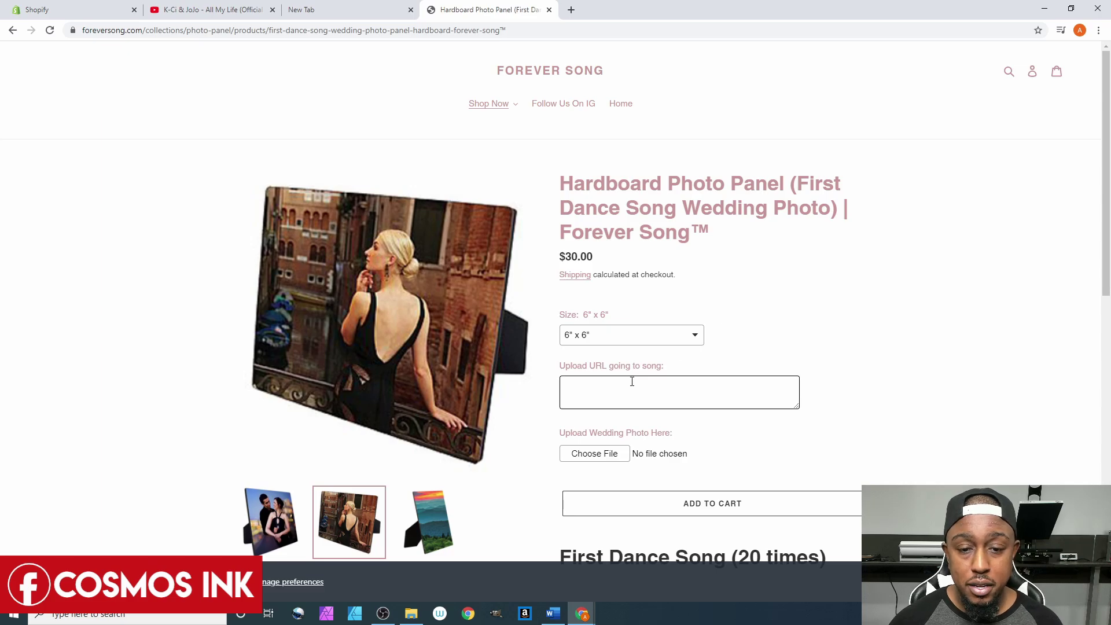
click(608, 406)
Select the full web address of the K-Ci & JoJo 'All My Life' video
click(214, 9)
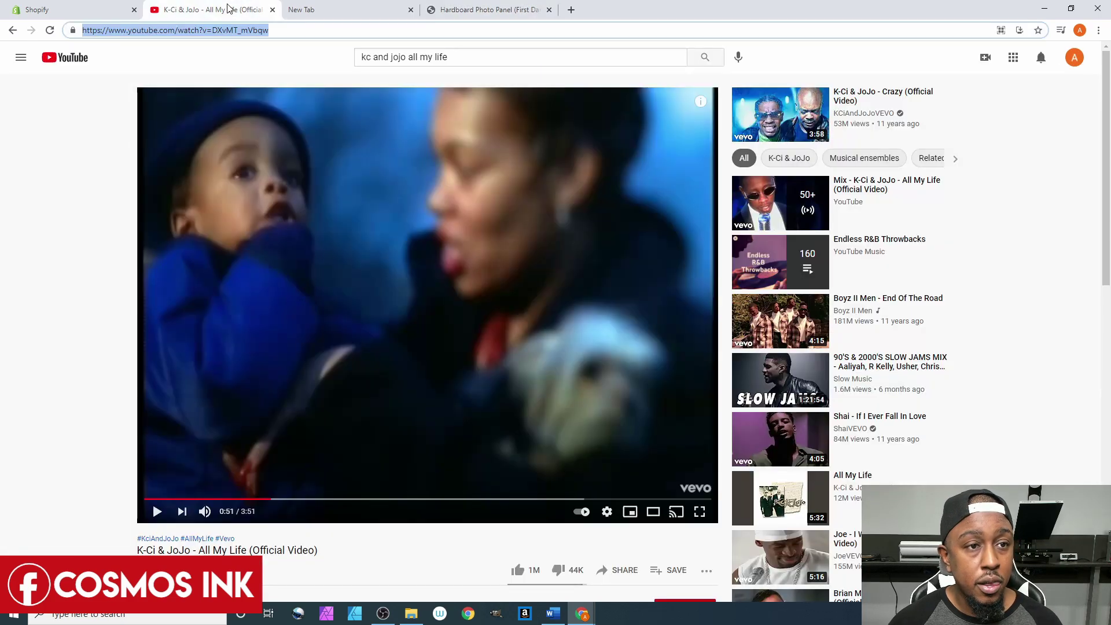
click(199, 31)
click(200, 30)
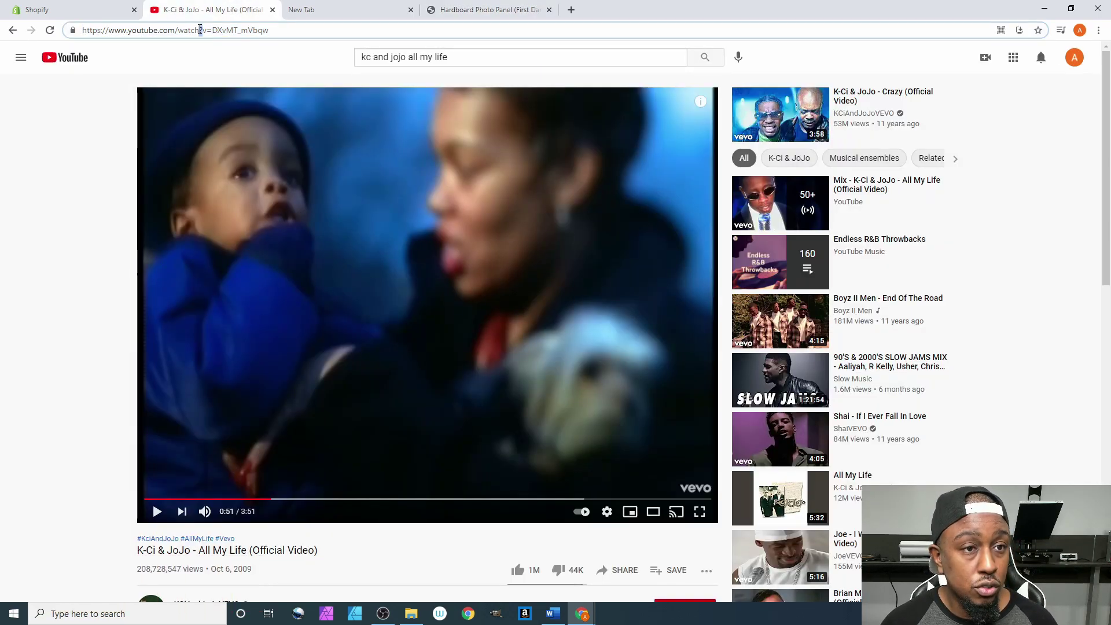
drag(284, 30, 84, 53)
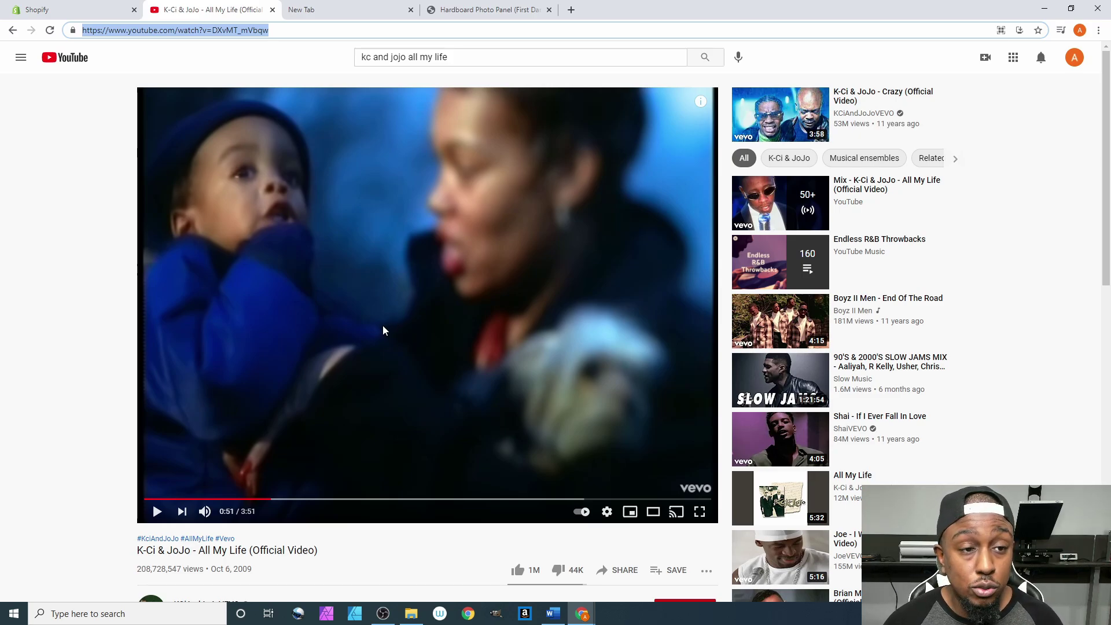
drag(290, 32, 100, 33)
key(ctrl+c)
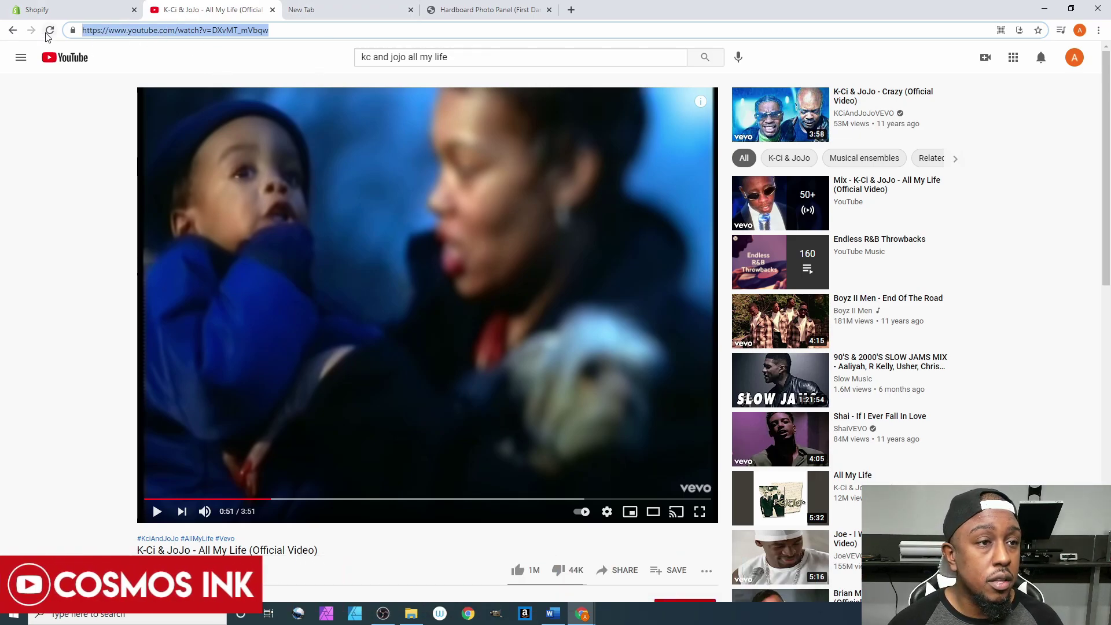
Return to the Hardboard Photo Panel page and choose the 8" x 10" size ($35.00)
click(480, 10)
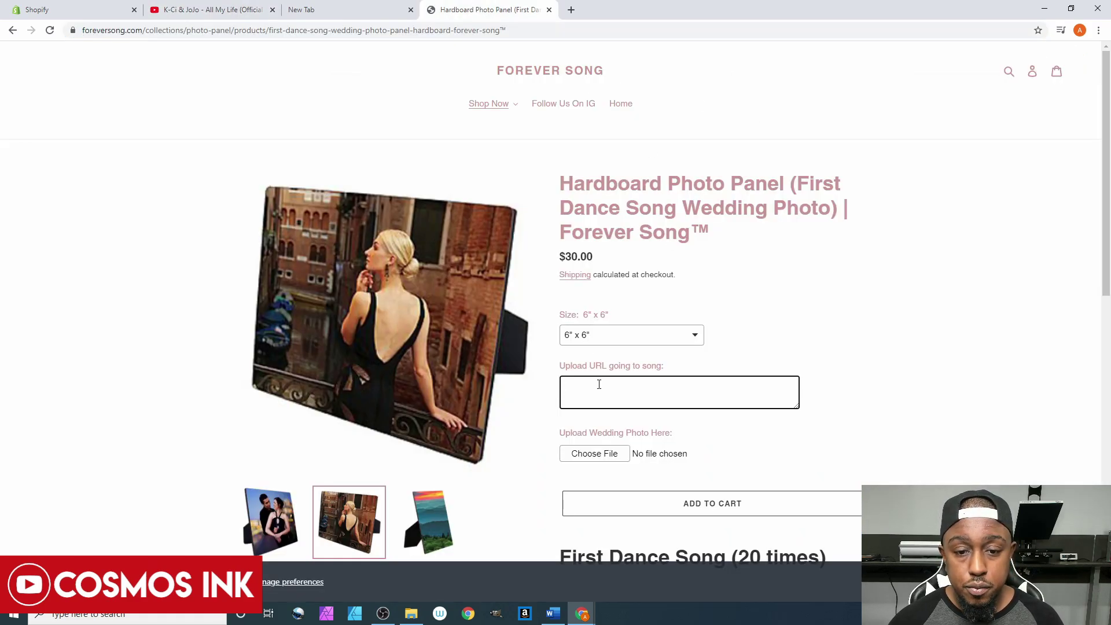
click(588, 335)
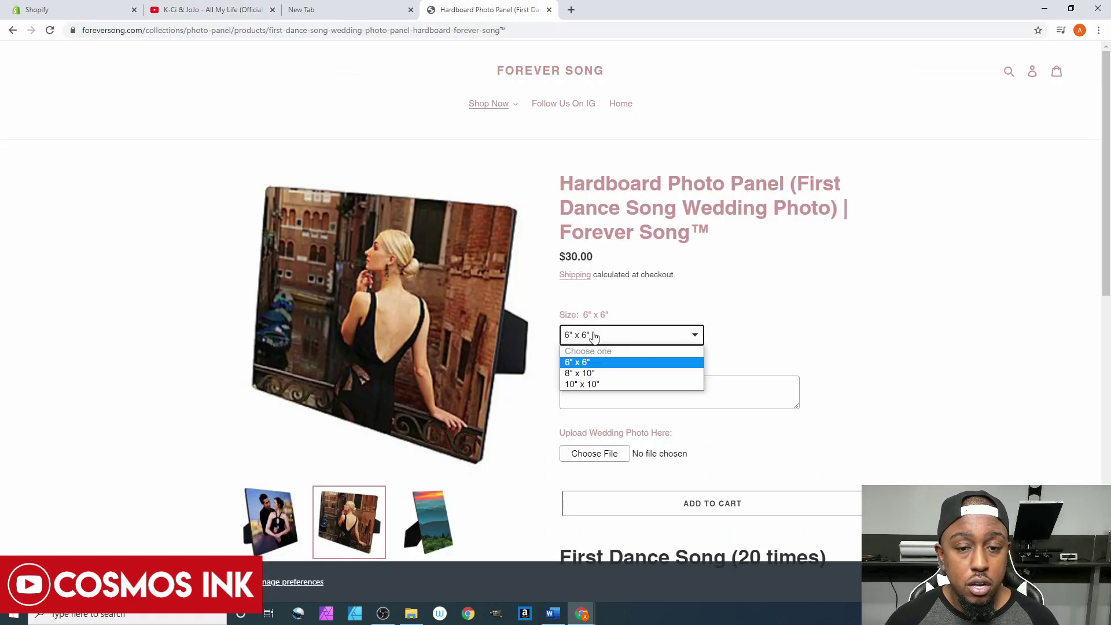
click(588, 373)
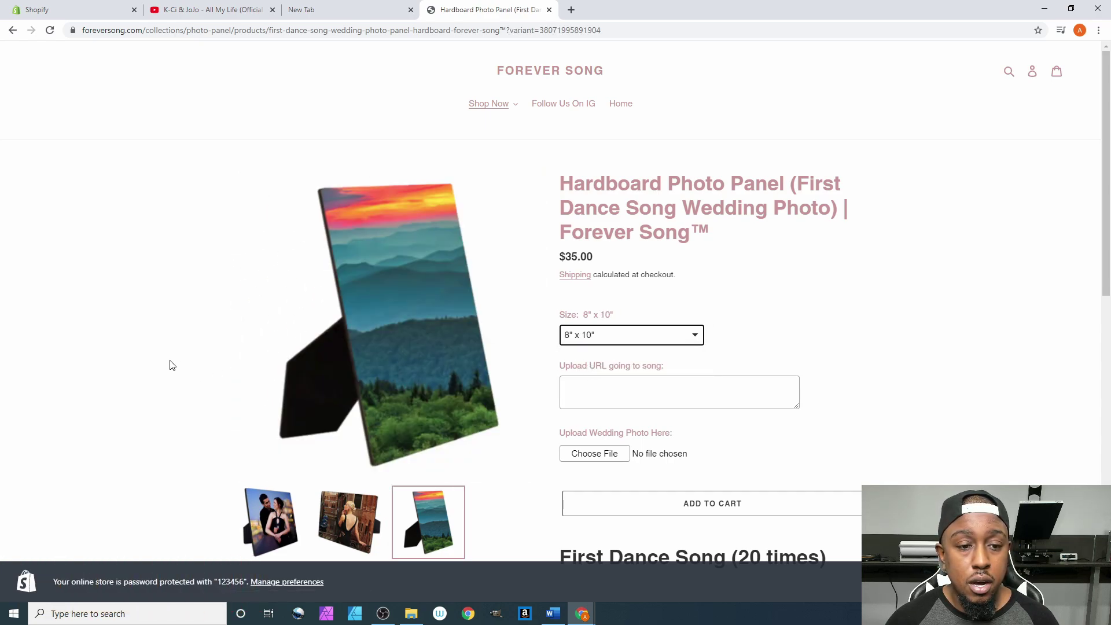
Paste the YouTube link into the song field and open the wedding-photo file picker
scroll(873, 214, down, 1)
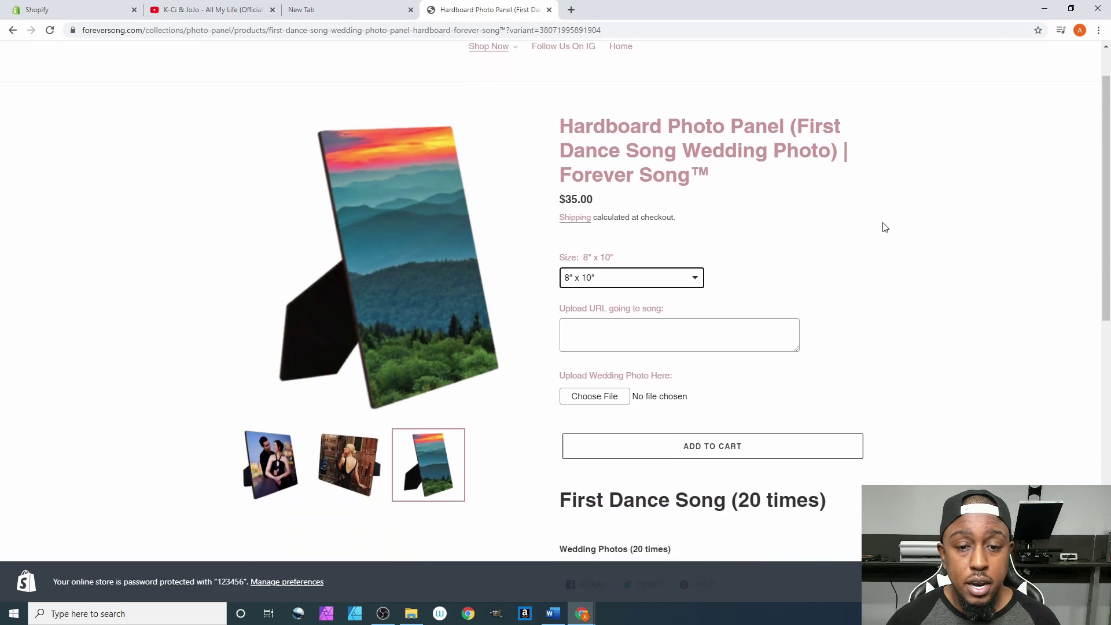
click(610, 334)
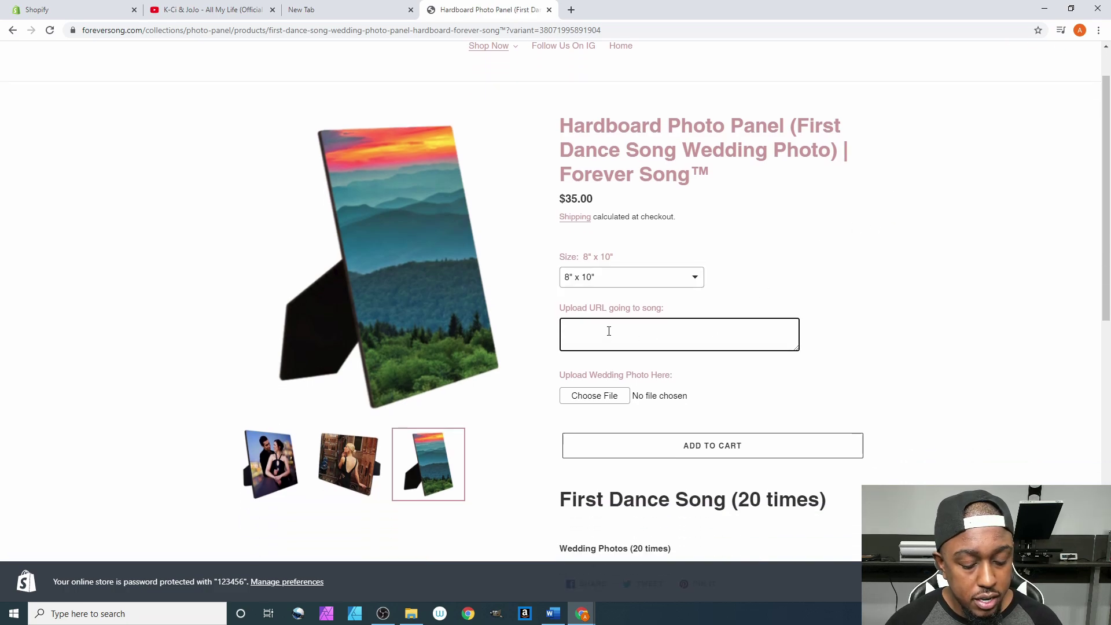
key(ctrl+v)
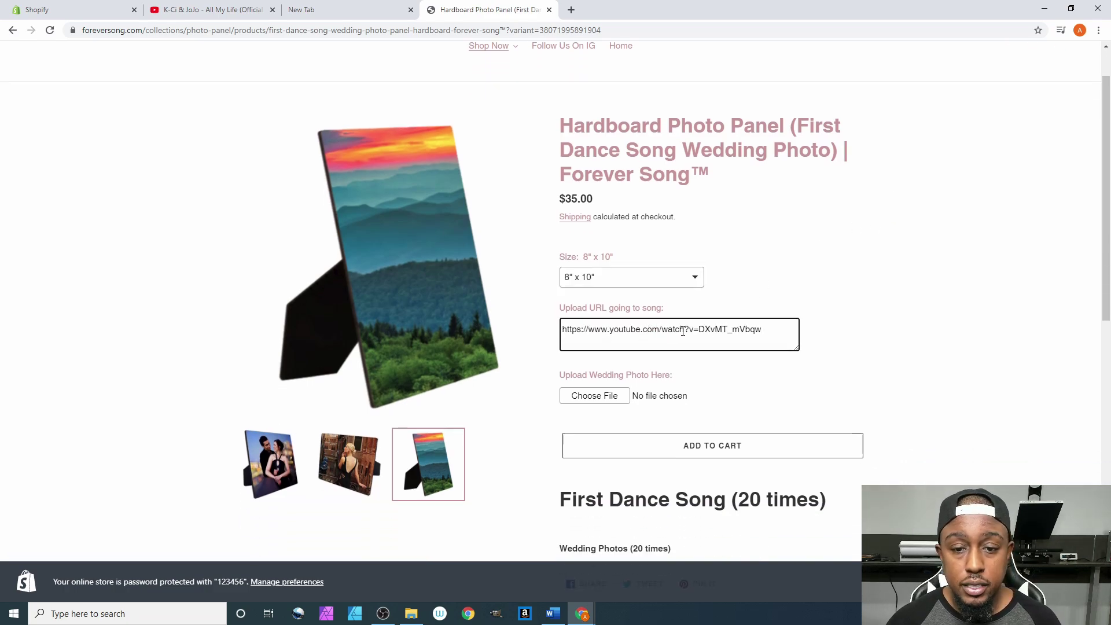
click(598, 383)
click(610, 399)
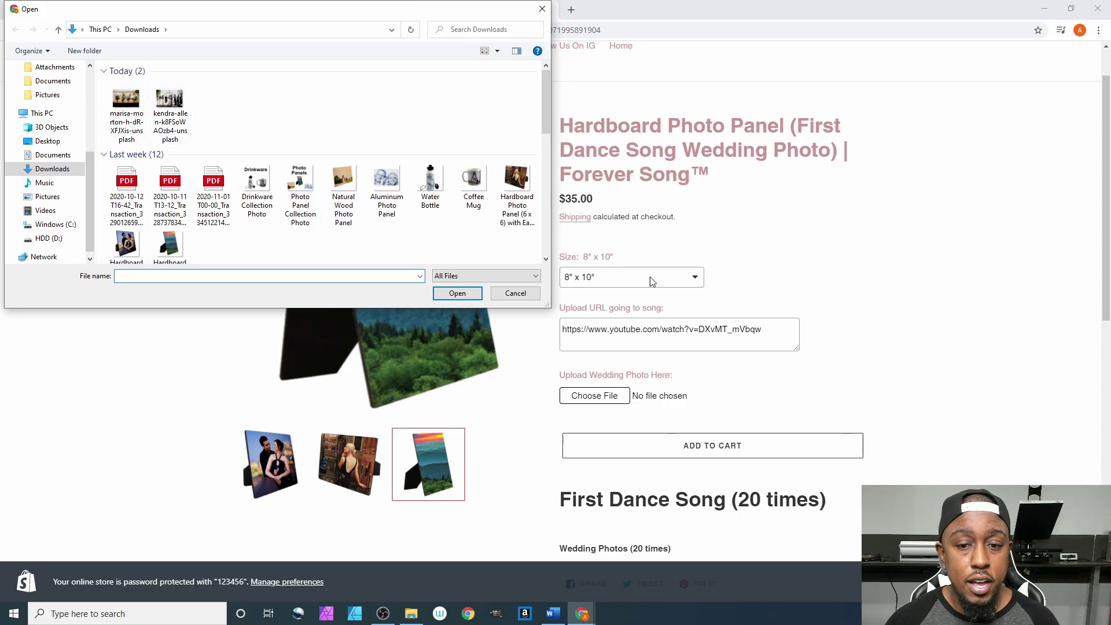
Dismiss the file picker and switch the panel size to 10" x 10"
click(634, 281)
click(509, 293)
click(602, 279)
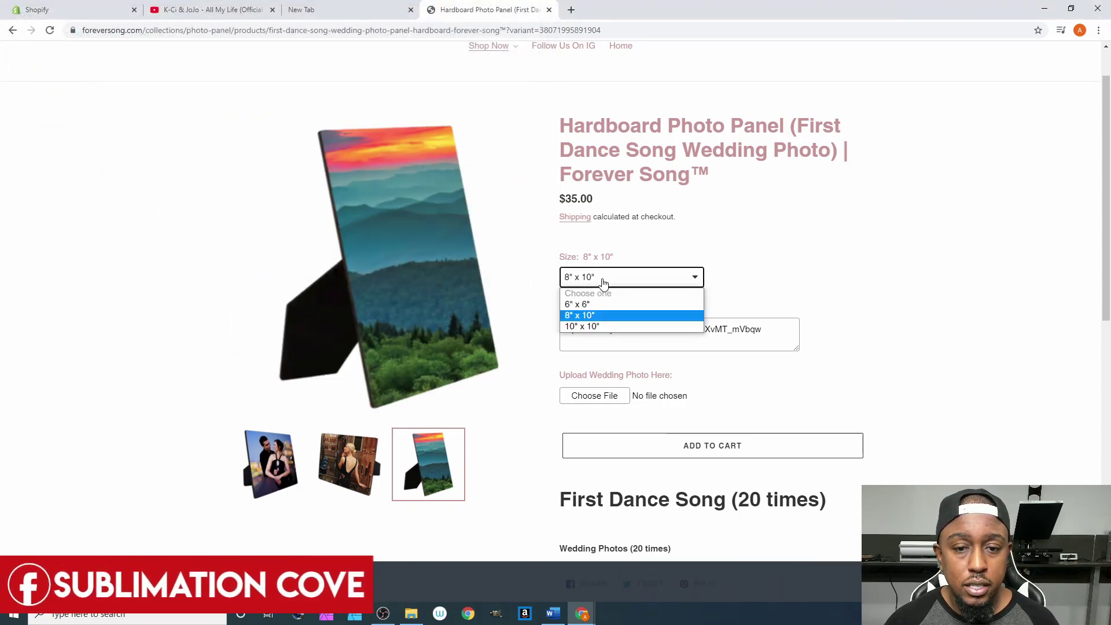
click(599, 327)
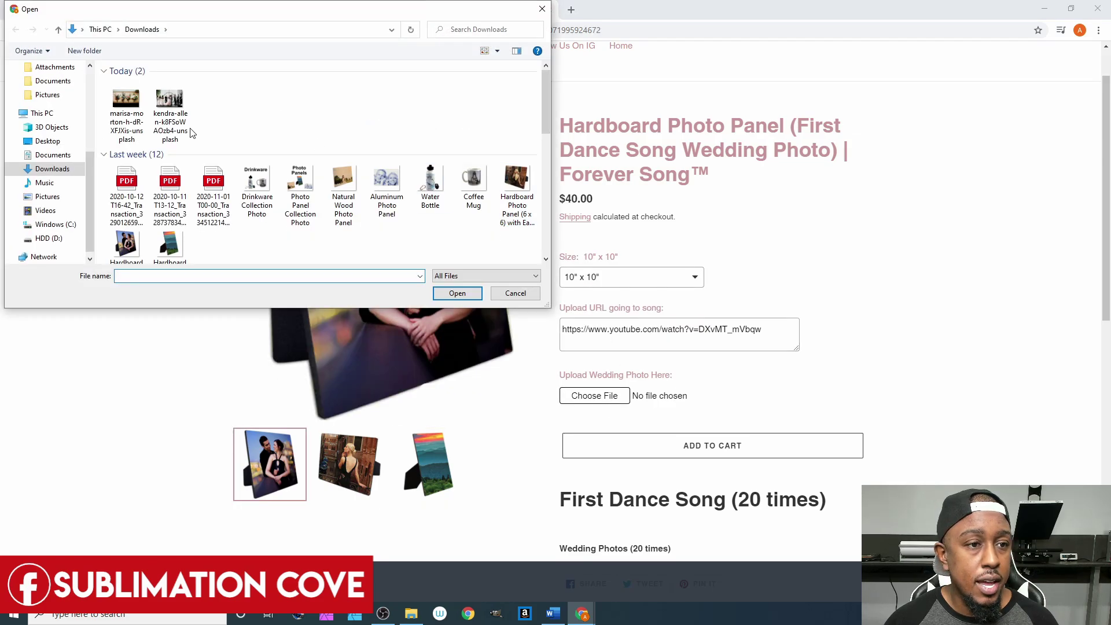
Upload the couple's wedding photo from Downloads and add the $40.00 panel to the cart
click(170, 110)
click(477, 294)
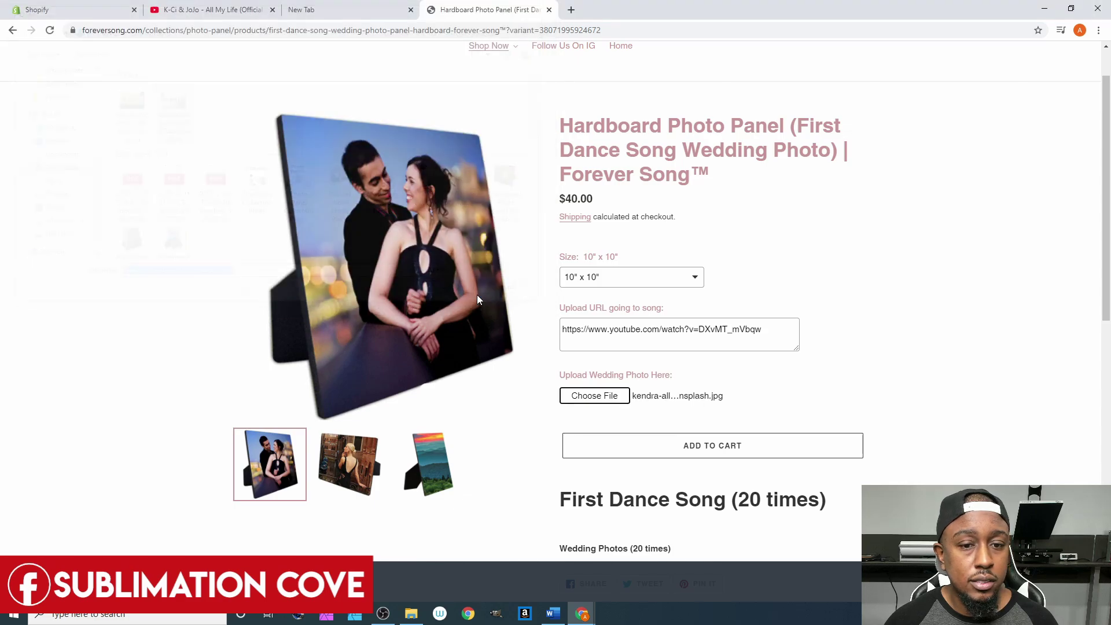
scroll(897, 327, down, 1)
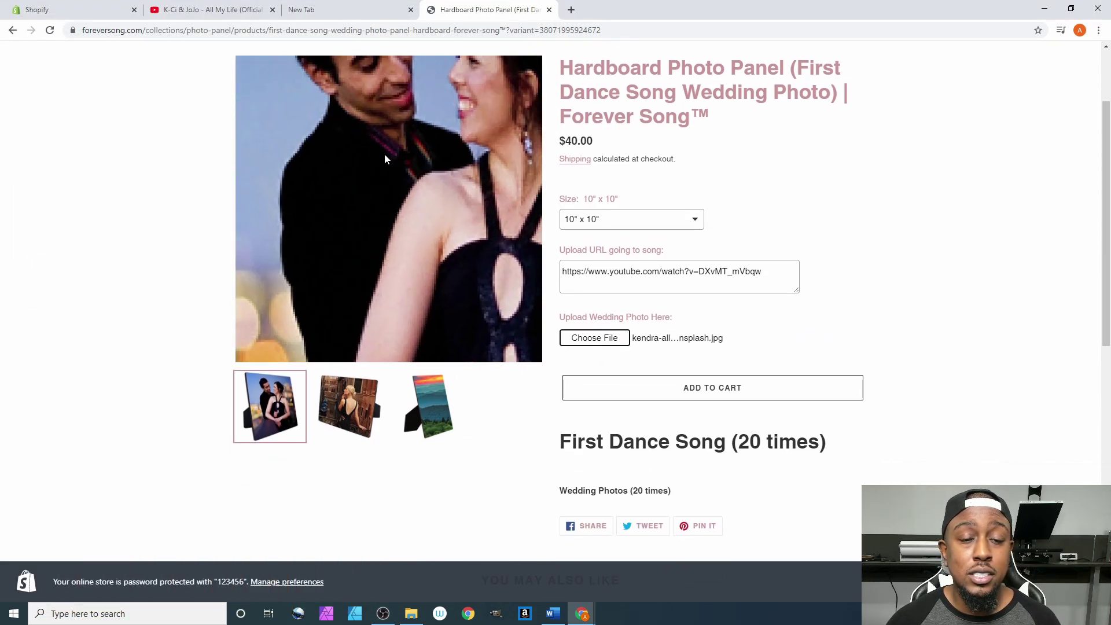
scroll(176, 281, up, 2)
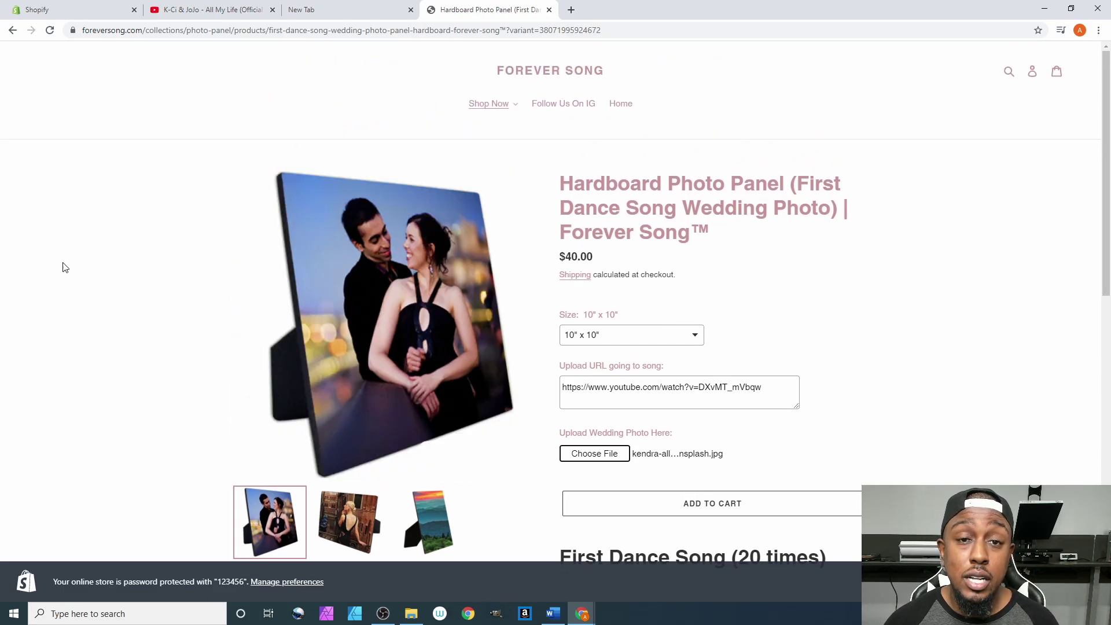
scroll(40, 276, down, 1)
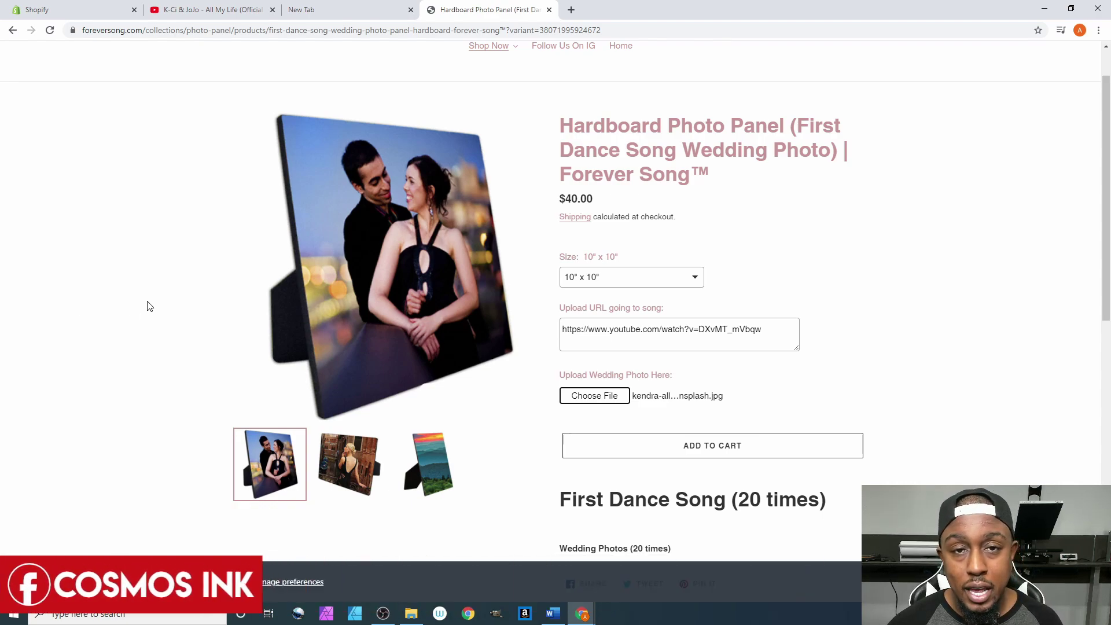
scroll(147, 307, down, 1)
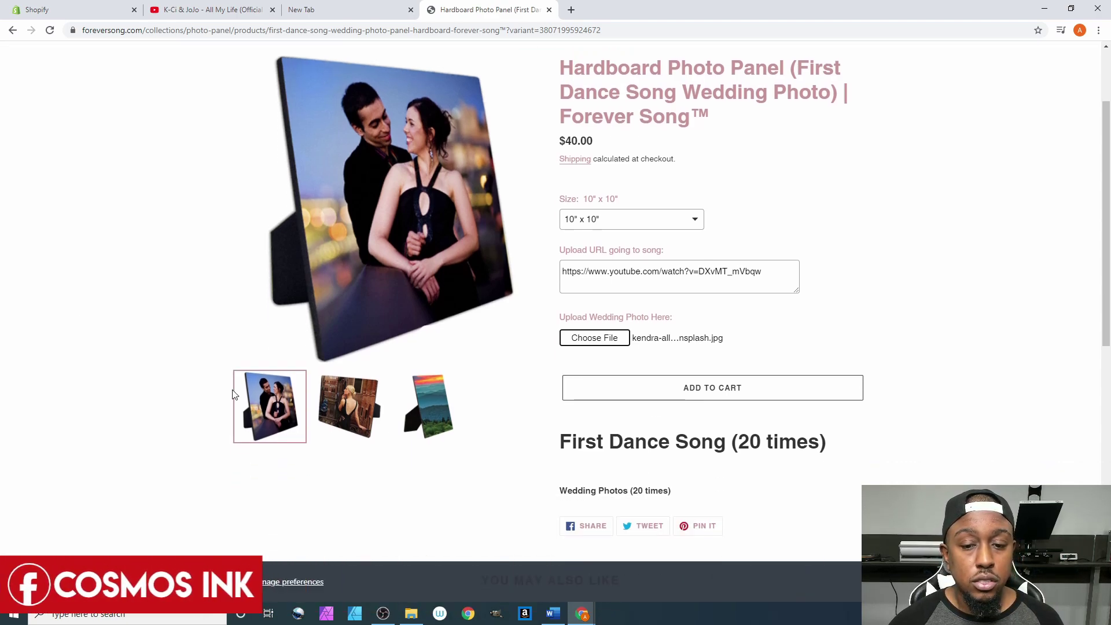
click(704, 387)
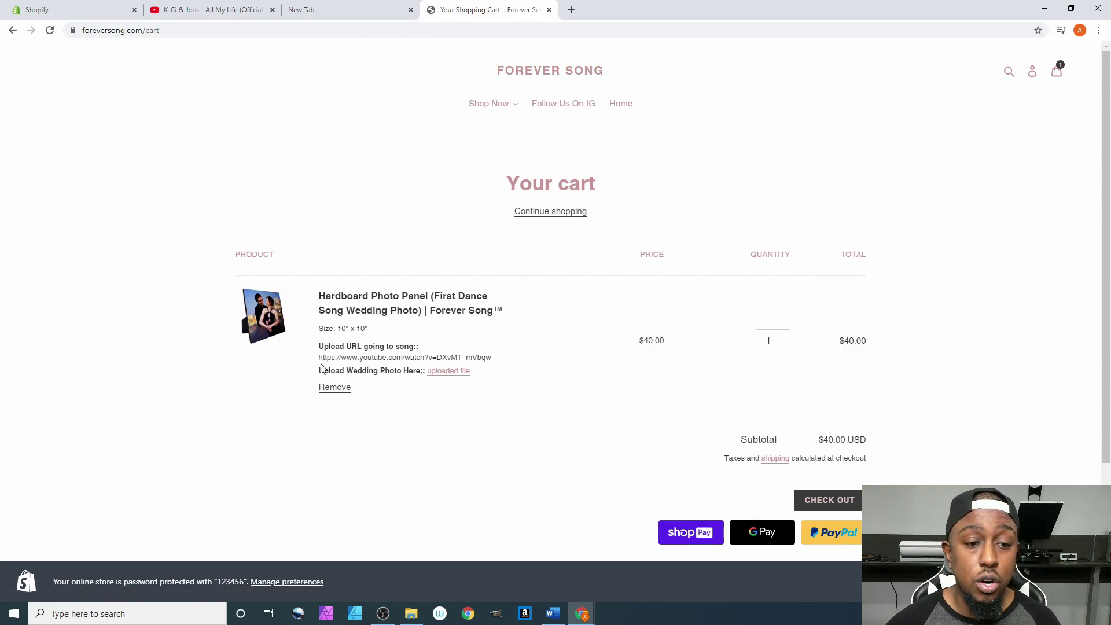
Test the cart's song link in the YouTube tab, confirming it loads the All My Life video
drag(319, 357, 496, 358)
key(ctrl+c)
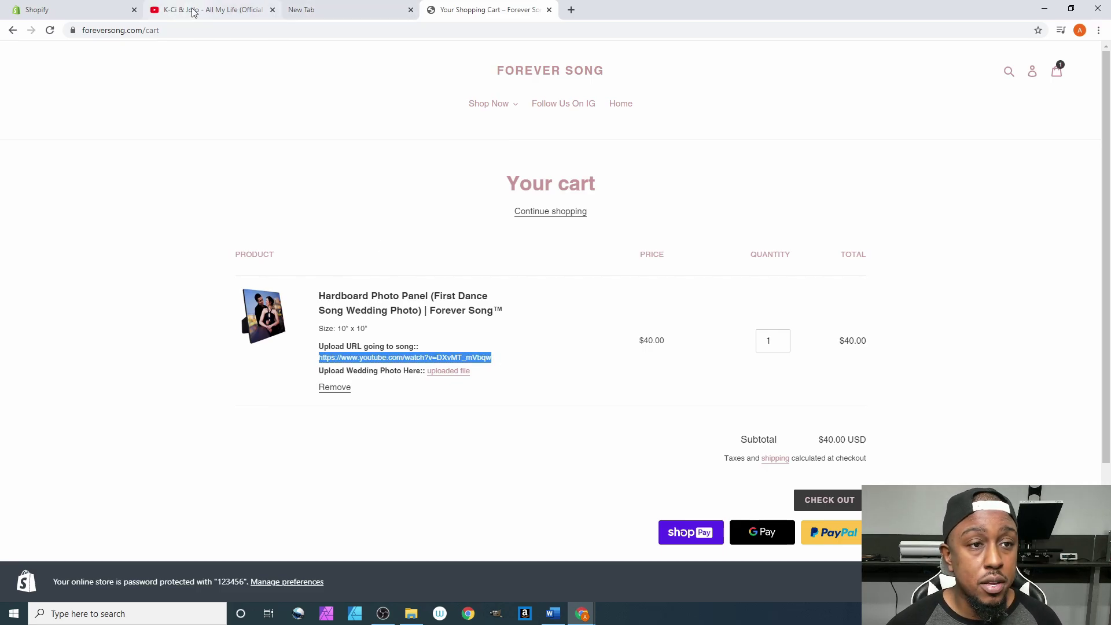
click(185, 10)
click(192, 30)
key(ctrl+v)
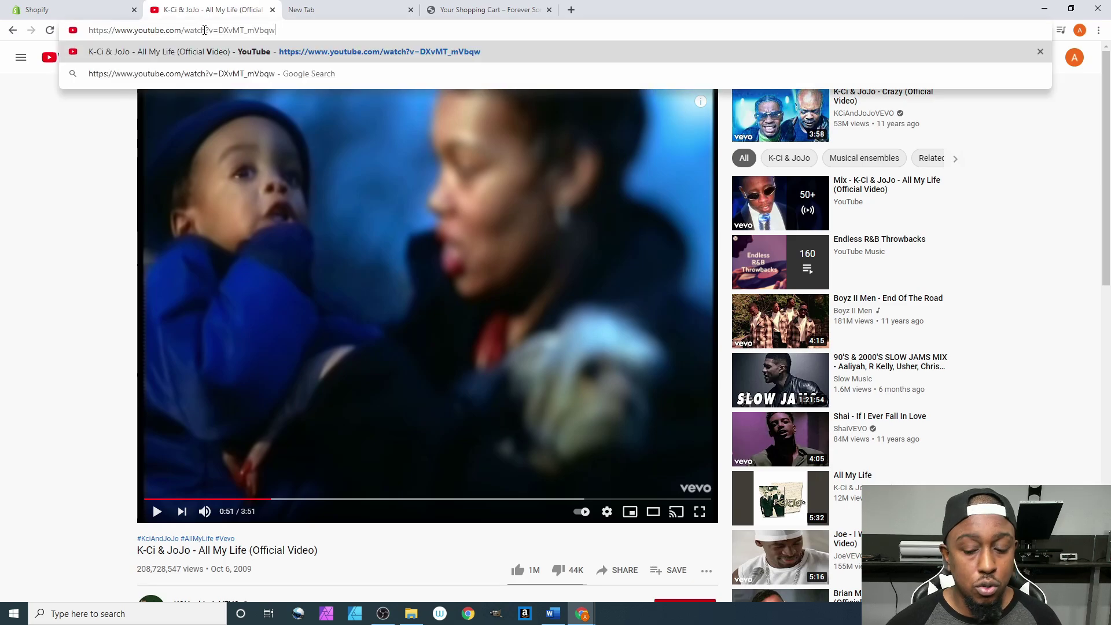
key(Return)
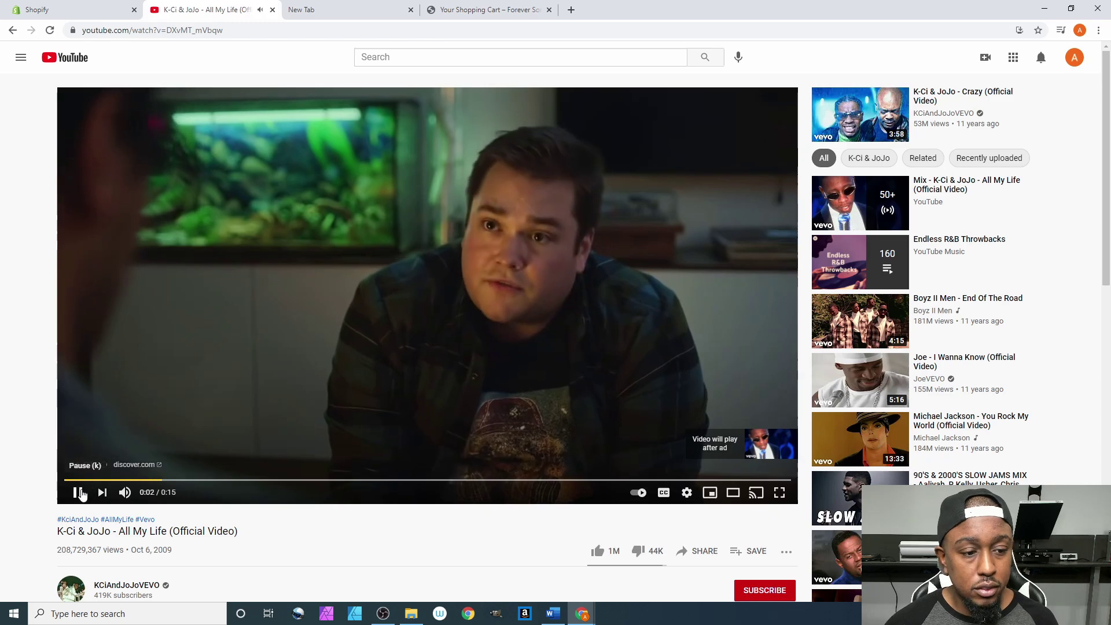
click(78, 492)
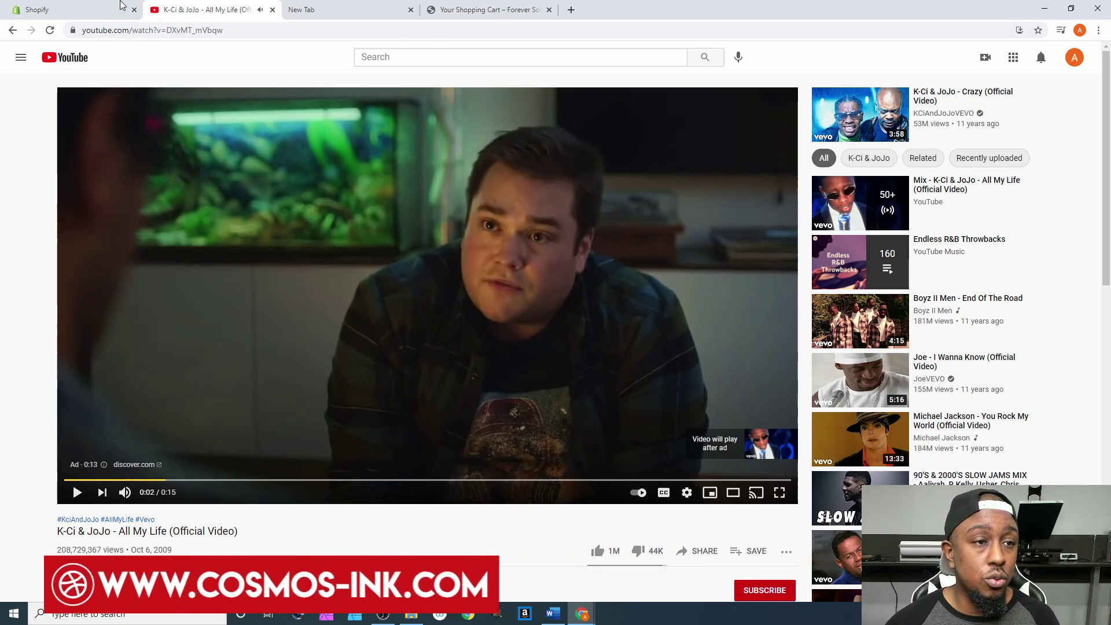
Clear the cart's link selection and bring the Shopify Themes admin back to the front
click(93, 8)
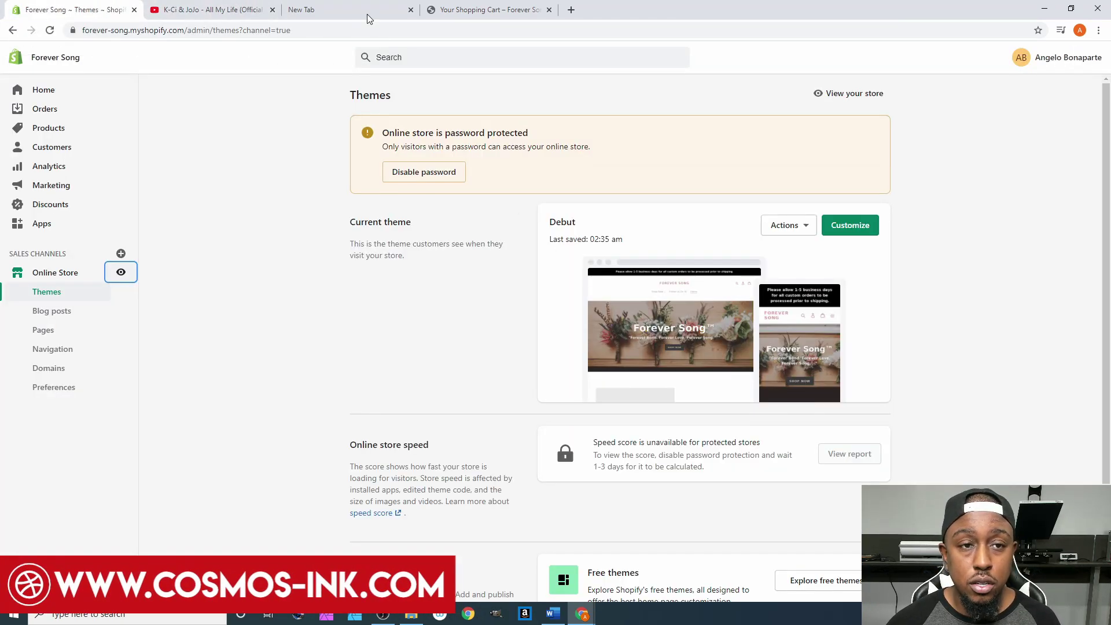
click(365, 9)
click(515, 8)
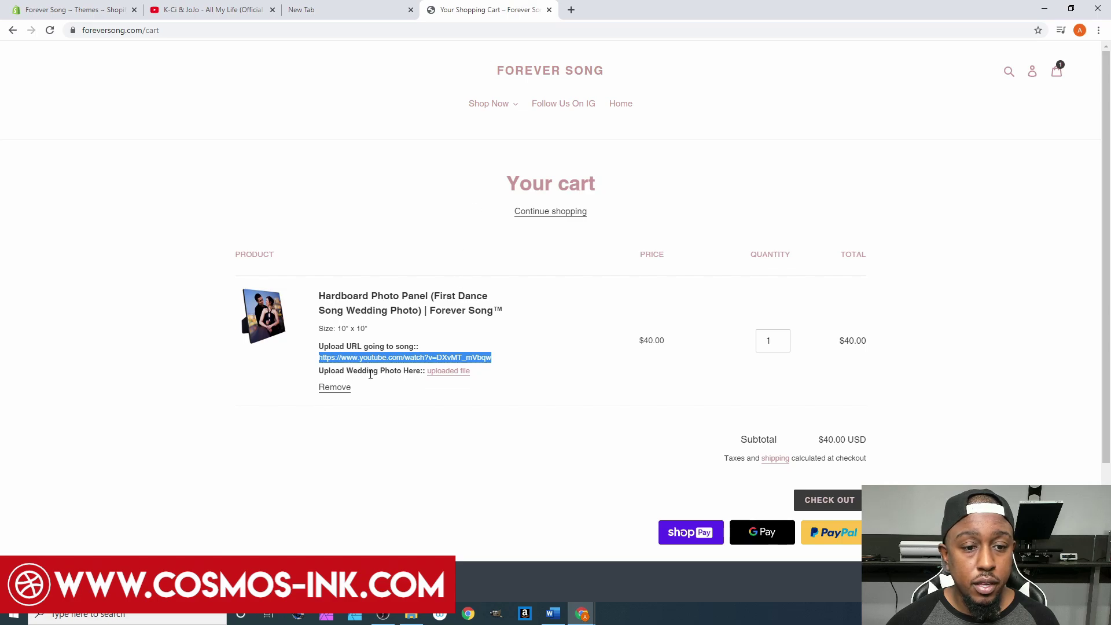
click(417, 375)
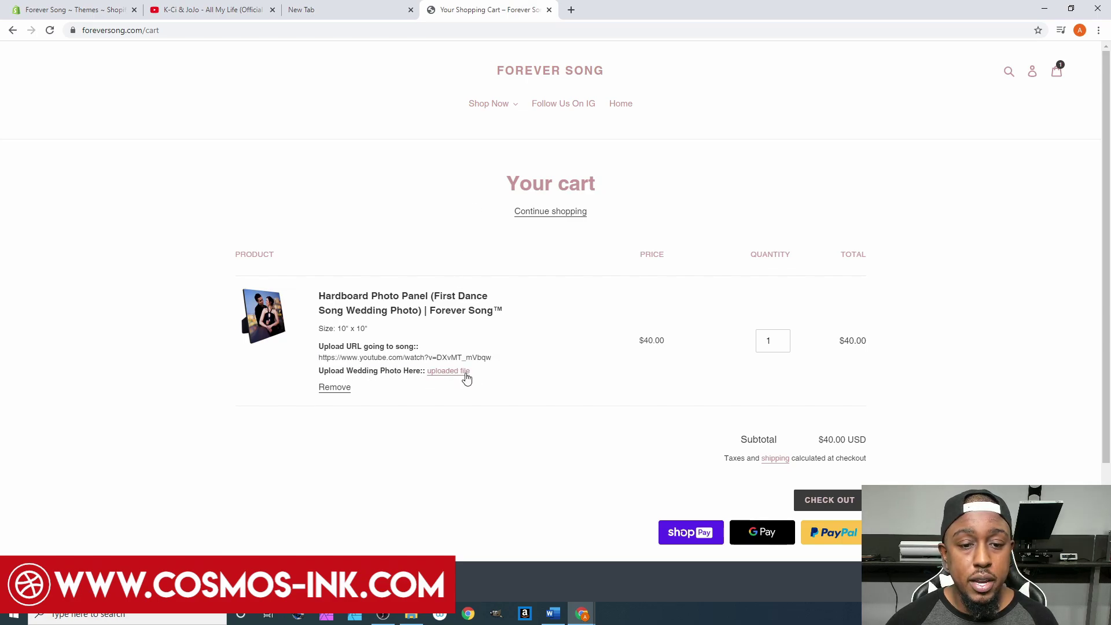
click(346, 11)
click(196, 5)
click(110, 7)
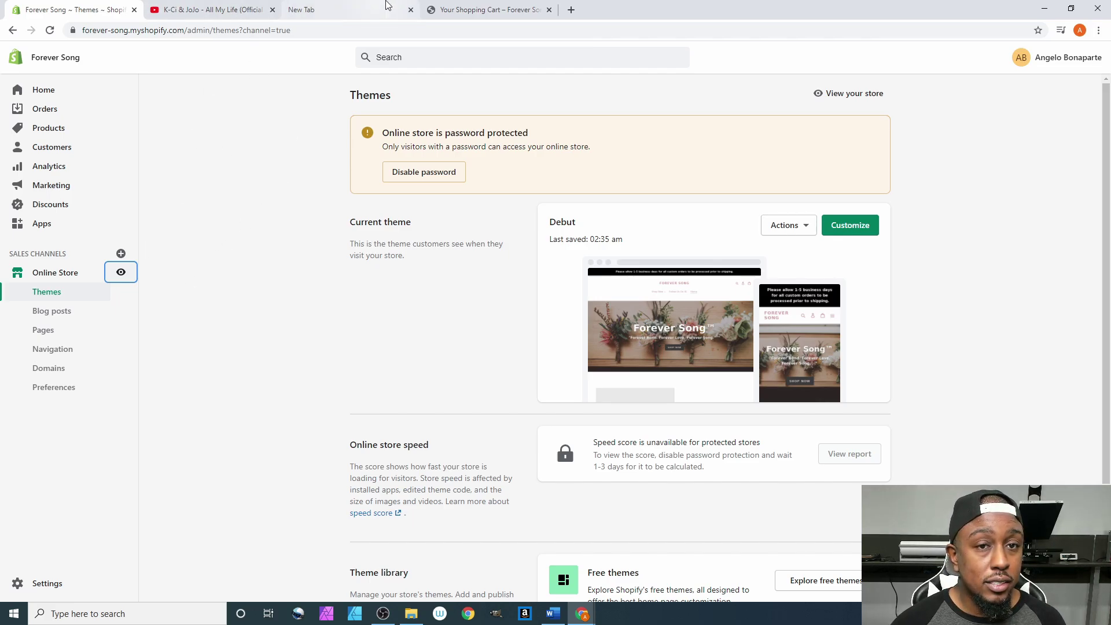
Cycle through the browser tabs to the Shopify admin and view the installed apps
click(470, 5)
click(359, 6)
click(264, 9)
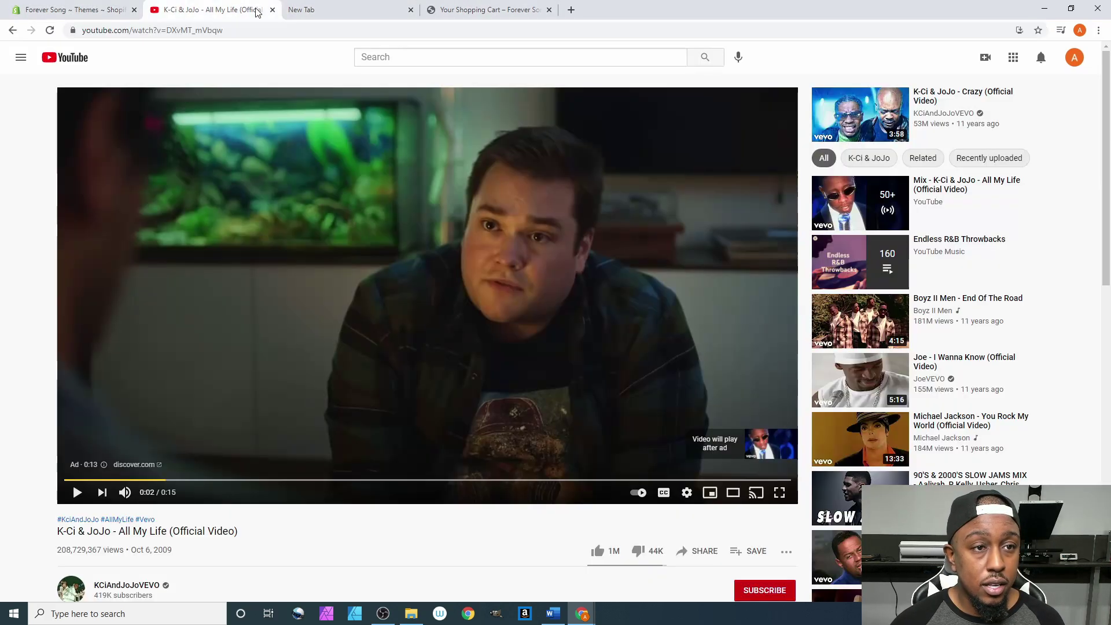
click(52, 12)
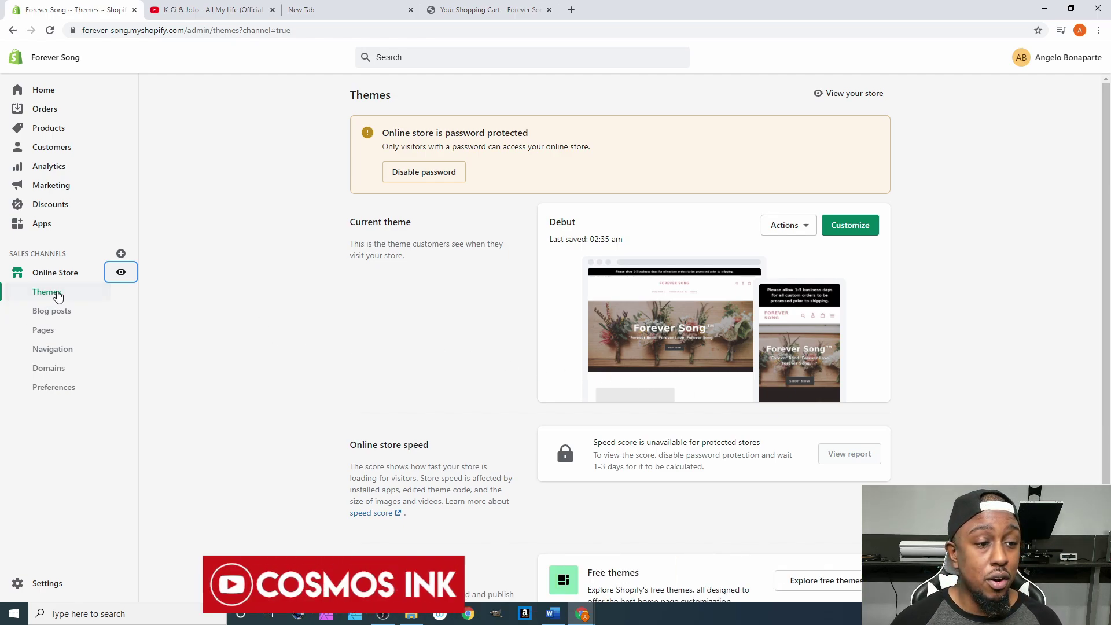
click(49, 230)
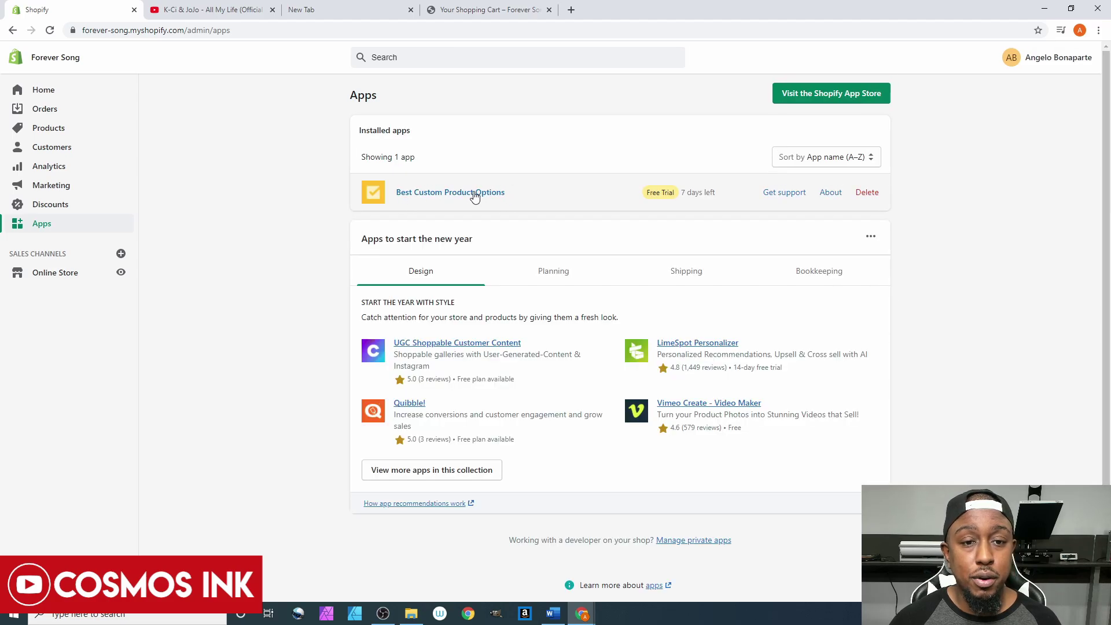
click(45, 92)
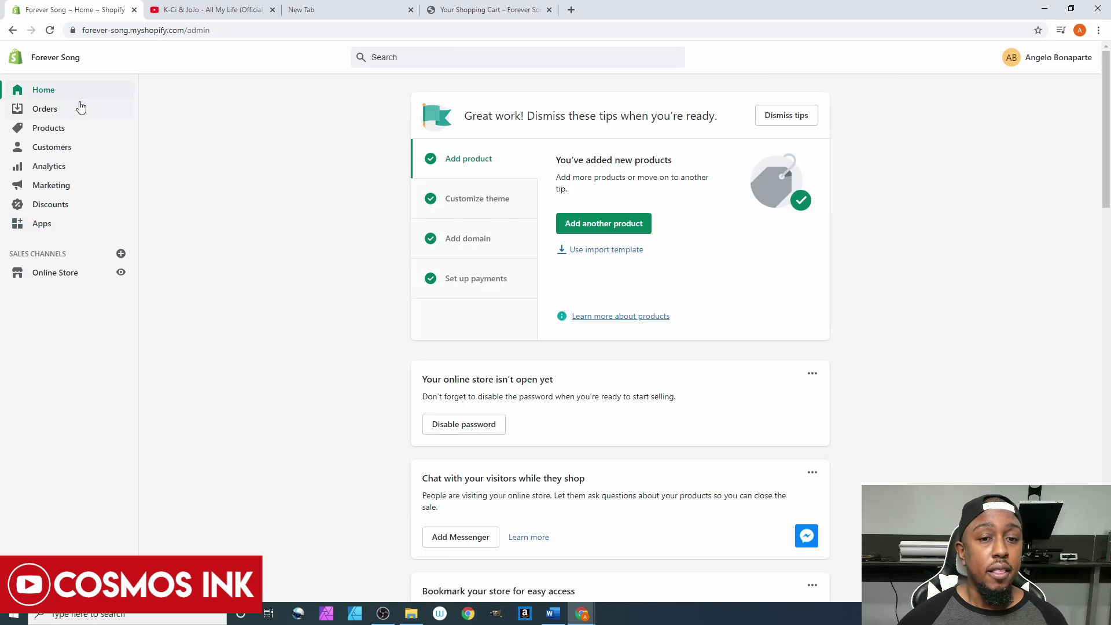